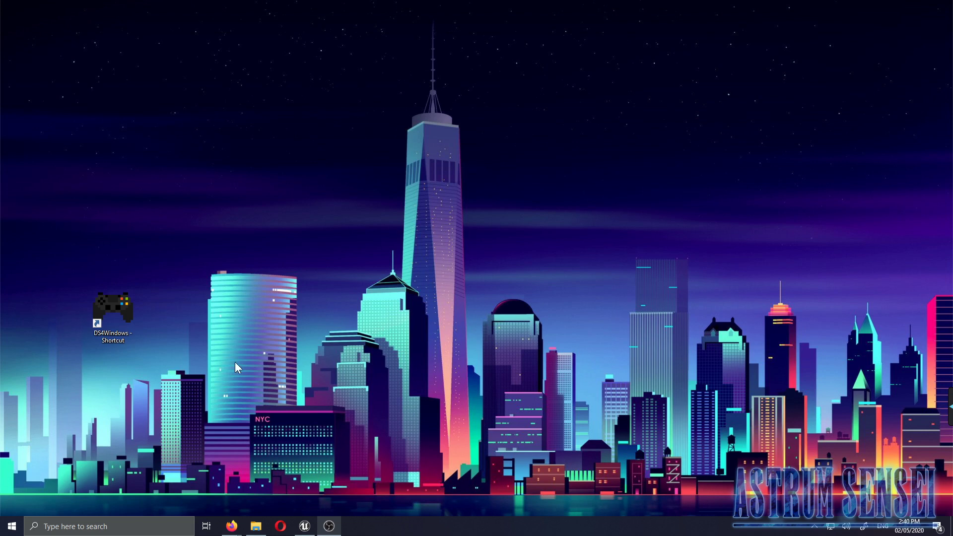
left_click_drag(161, 262, 67, 368)
left_click(67, 368)
left_click_drag(121, 300, 234, 309)
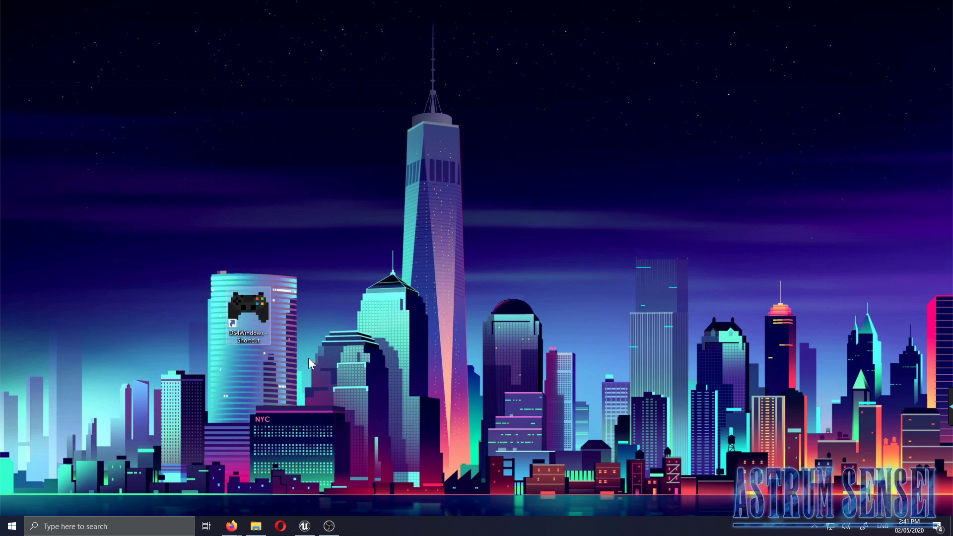
left_click(339, 372)
Switch to Firefox and open the DS4Windows releases page from the program's website.
mouse_move(233, 527)
left_click(245, 505)
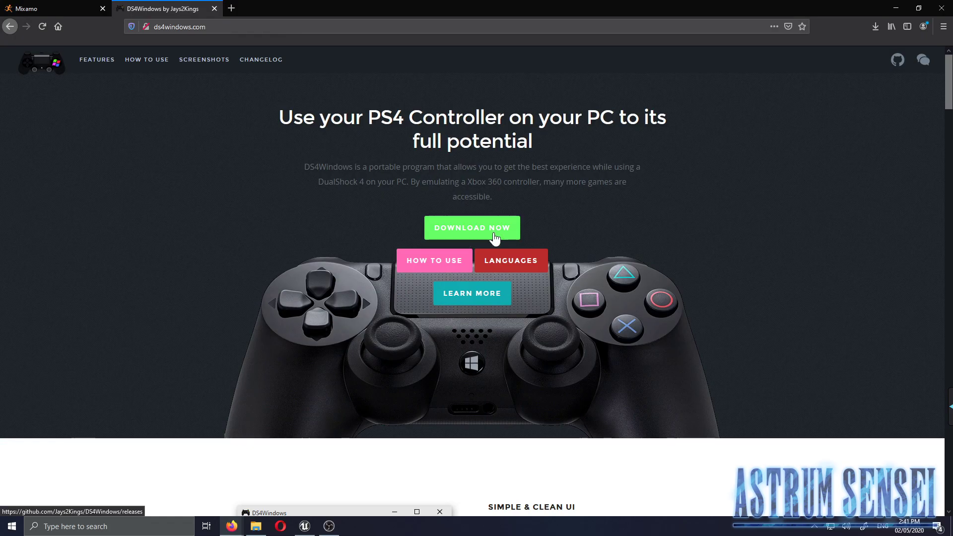
left_click(474, 239)
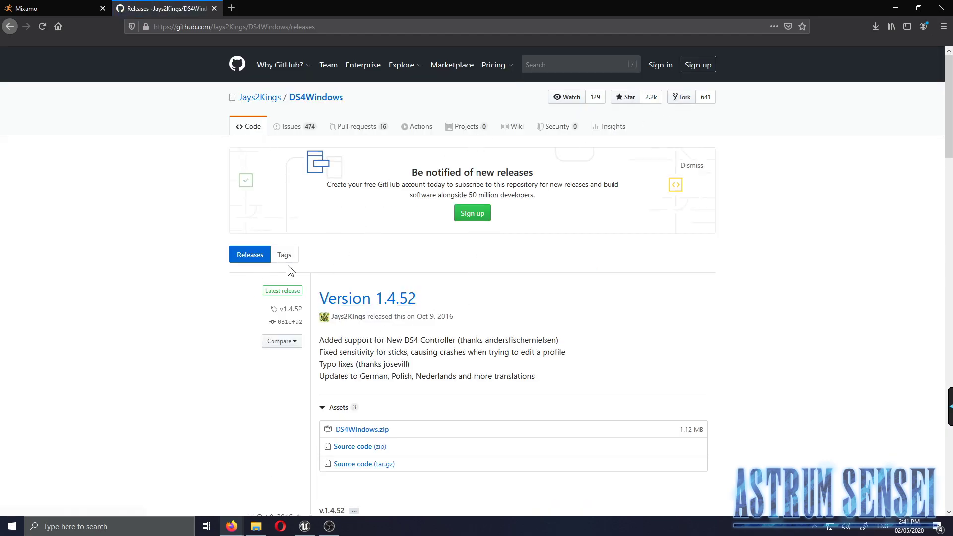
Download the DS4Windows.zip asset of Version 1.4.52 from the releases page.
scroll(435, 296, "down", 5)
scroll(433, 291, "down", 2)
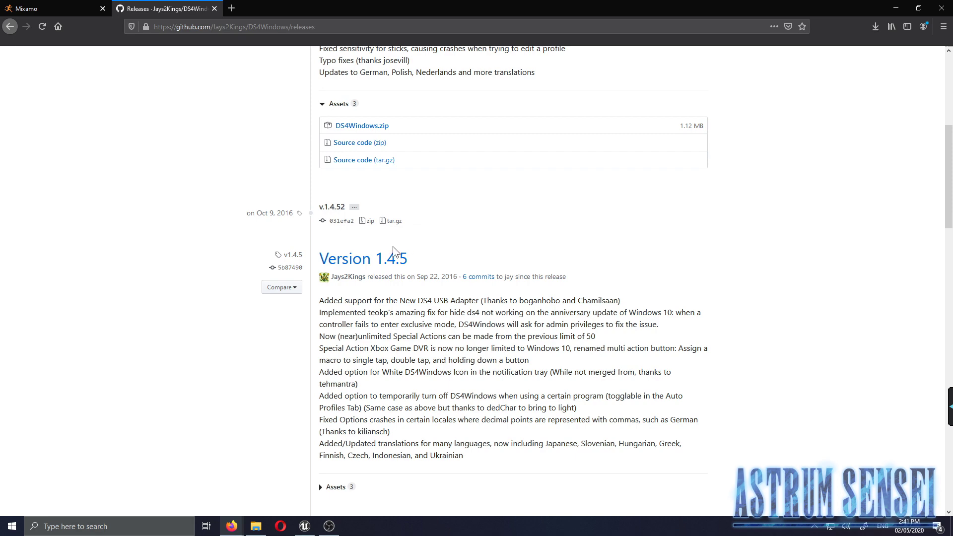
scroll(387, 249, "up", 1)
left_click(372, 178)
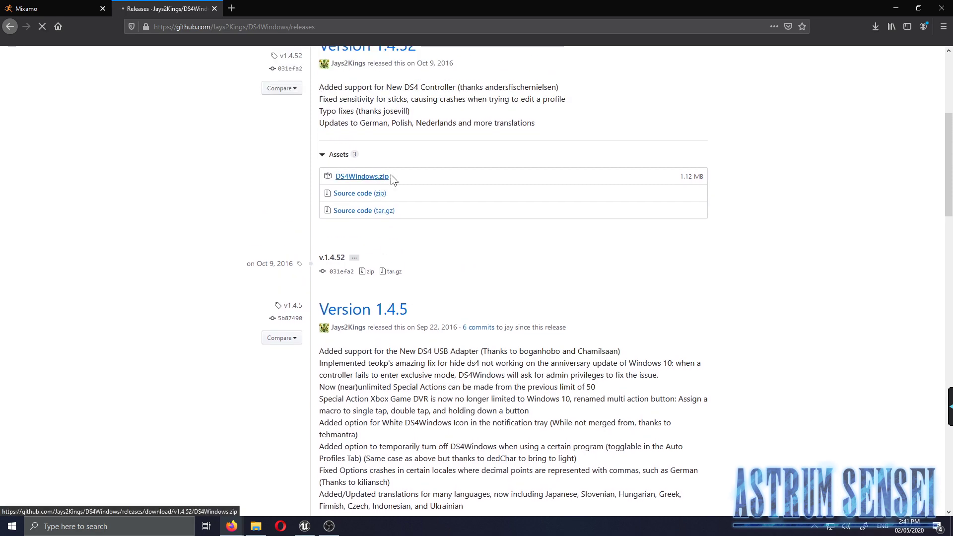
left_click(488, 235)
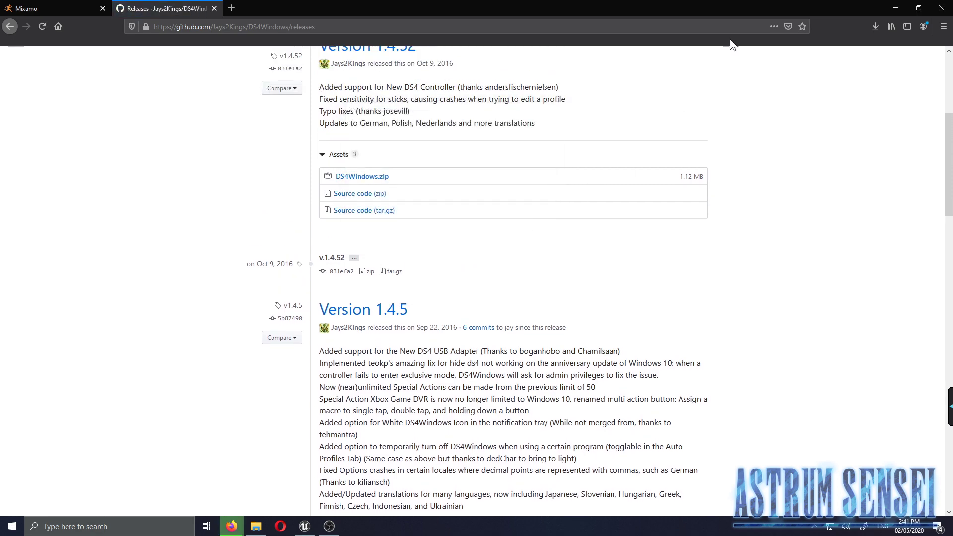
Open the downloaded DS4Windows.zip, extract DS4Windows and DS4Updater to the desktop, and close the archive and browser.
left_click_drag(674, 8, 507, 199)
left_click(621, 221)
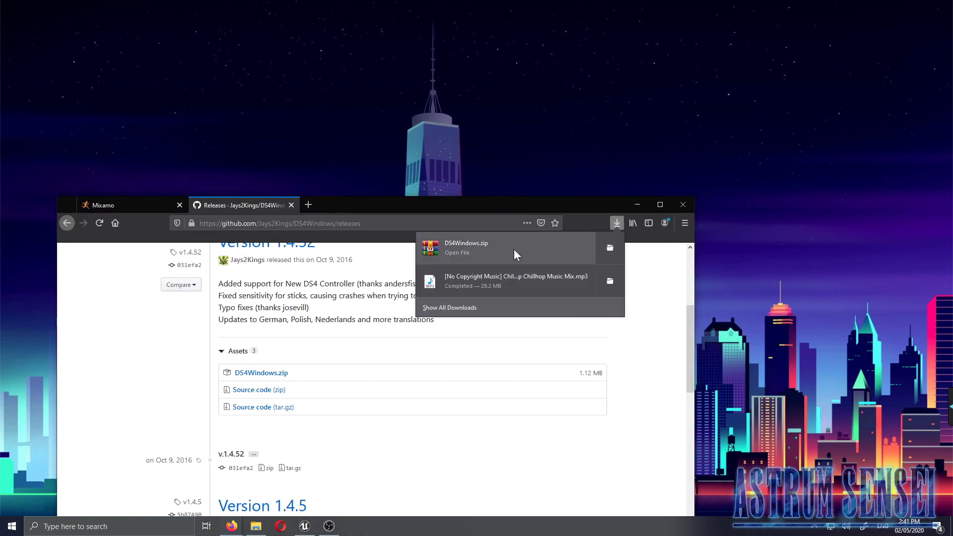
left_click(715, 227)
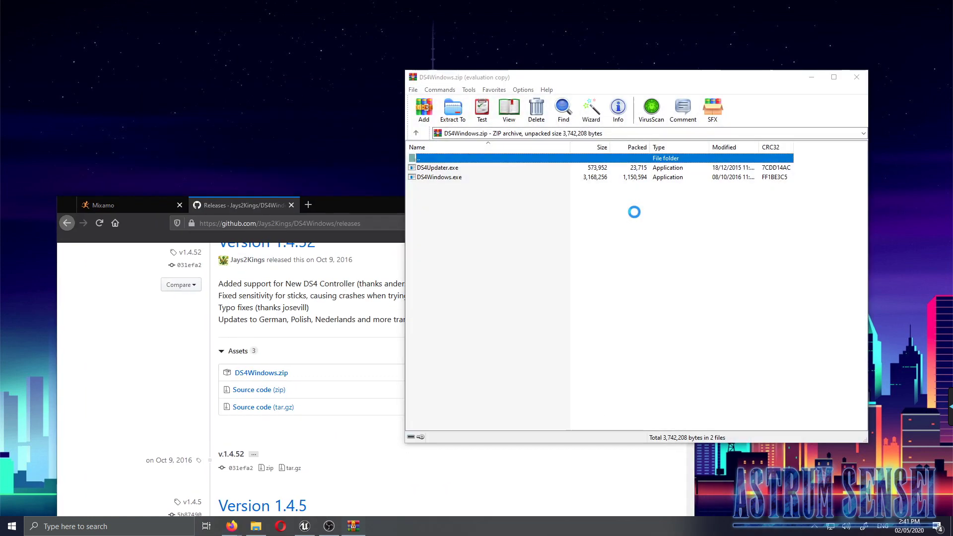
left_click(666, 99)
left_click_drag(538, 242, 242, 110)
left_click_drag(549, 140, 250, 102)
left_click(245, 96)
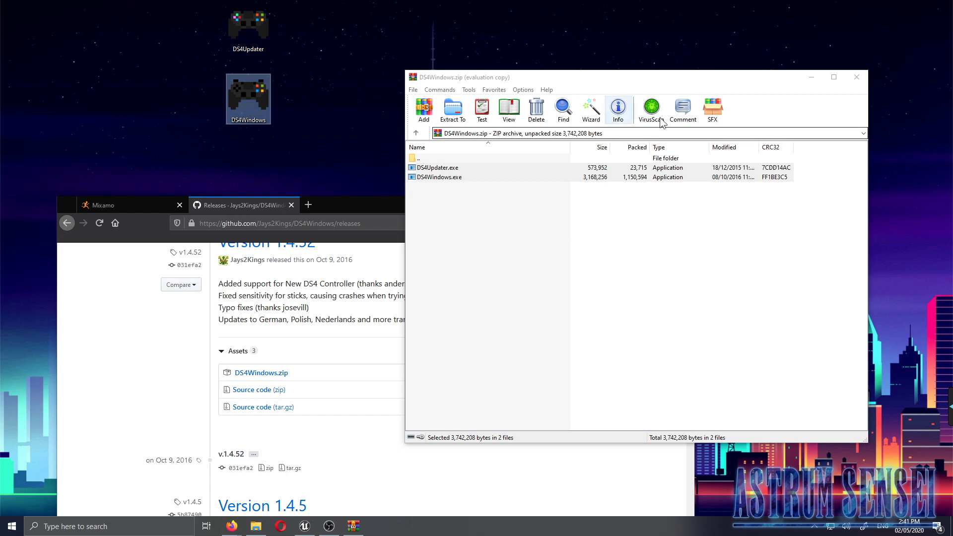
left_click(852, 80)
left_click(682, 205)
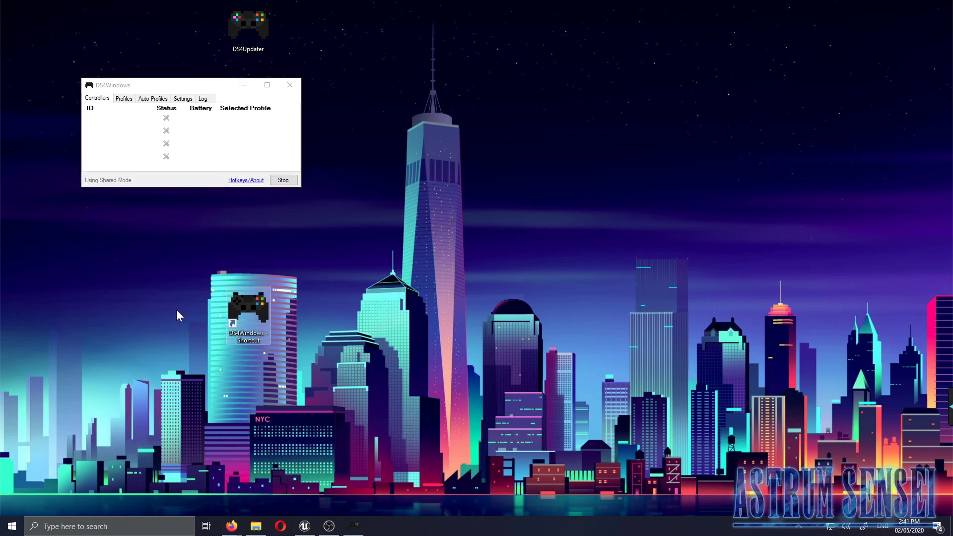
key("Delete")
left_click_drag(246, 32, 362, 139)
left_click_drag(203, 84, 434, 265)
left_click_drag(258, 104, 326, 111)
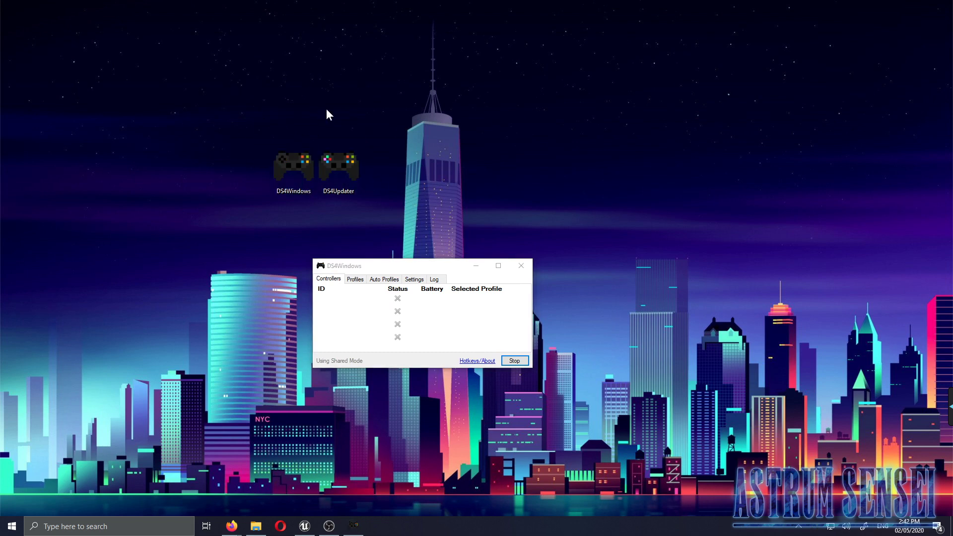
key("ctrl+z")
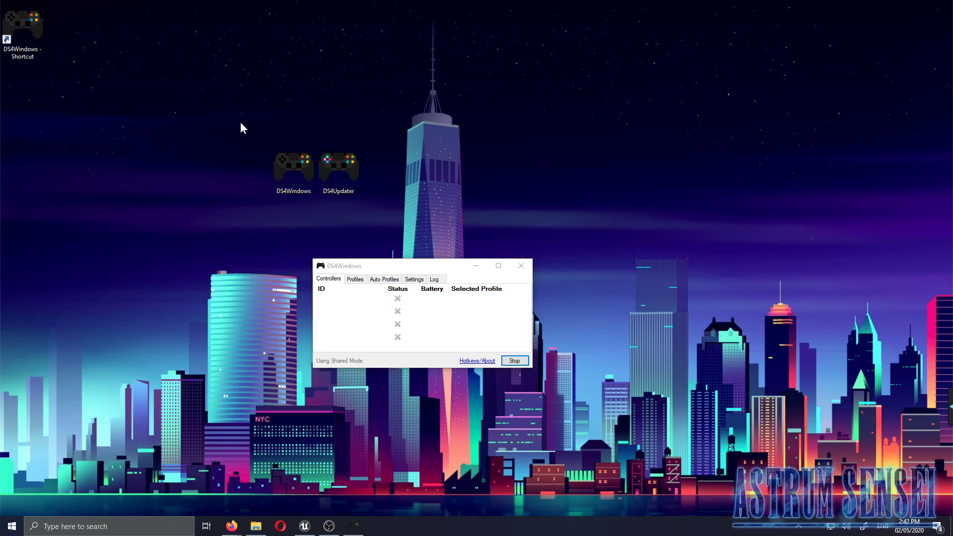
Close DS4Windows and delete the extracted DS4Windows and DS4Updater files from the desktop.
left_click_drag(389, 163, 210, 158)
left_click(526, 268)
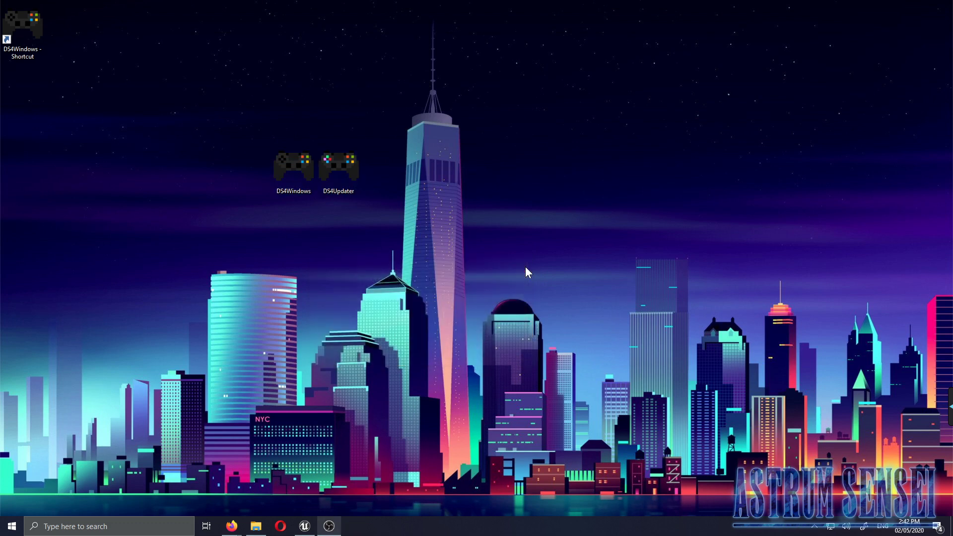
left_click_drag(459, 234, 222, 168)
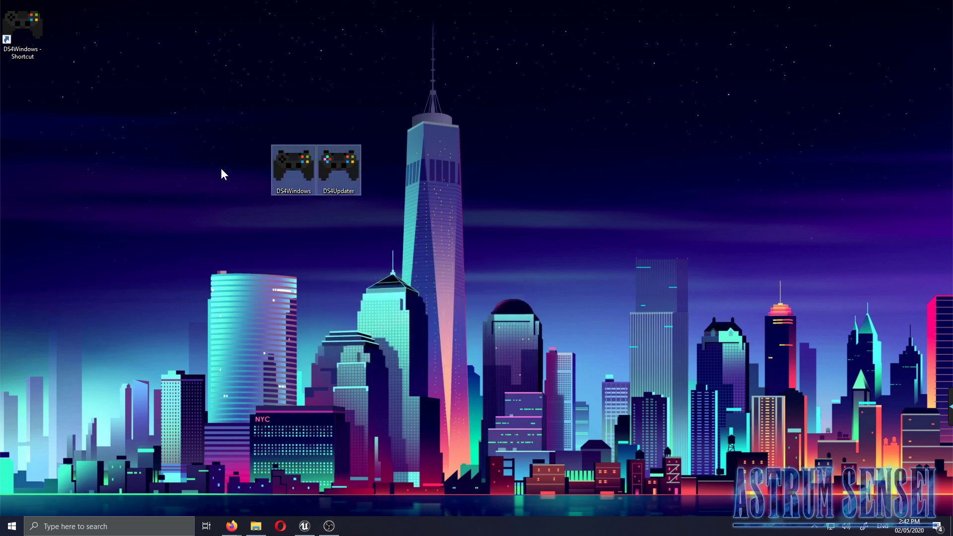
key("Delete")
Launch DS4Windows from its desktop shortcut and check its controller, profile and auto-profile settings.
left_click_drag(23, 41, 252, 230)
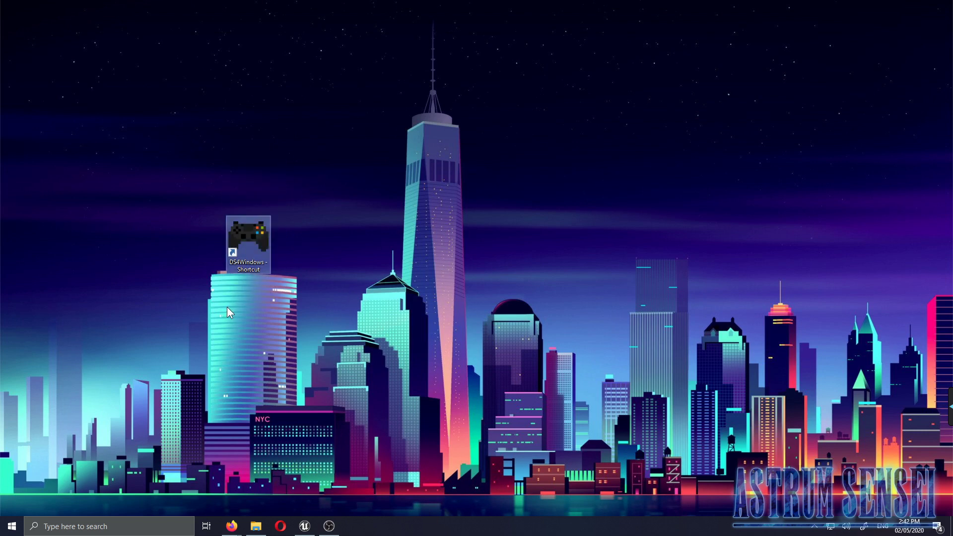
left_click_drag(258, 258, 341, 245)
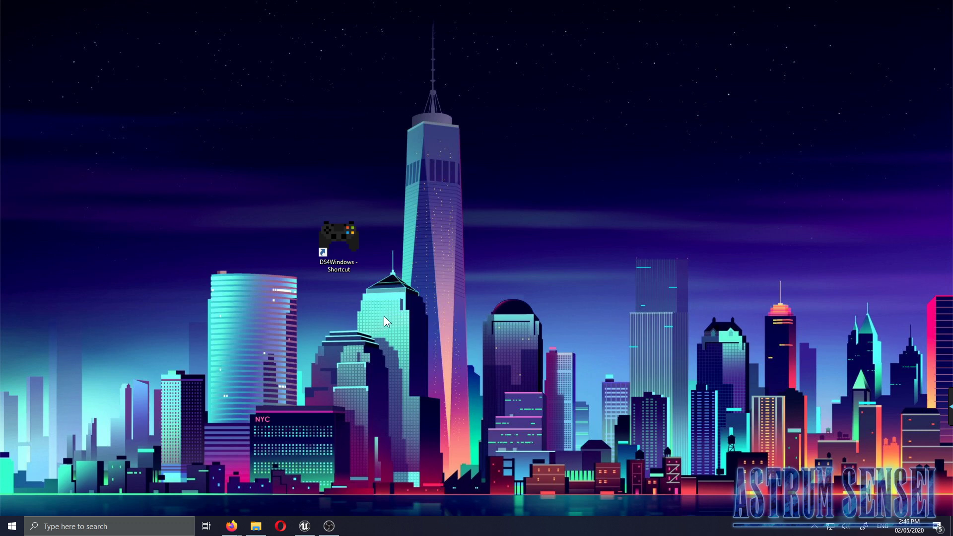
double_click(354, 258)
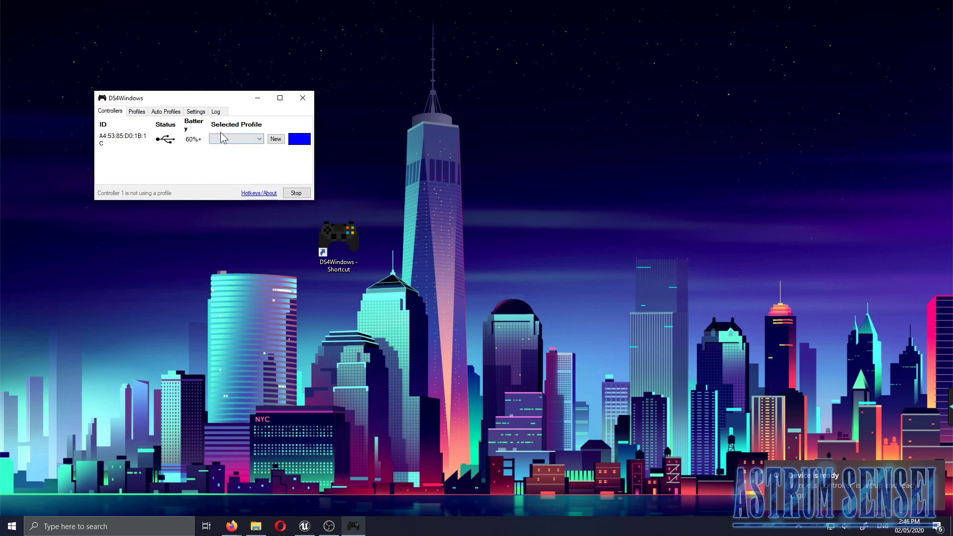
left_click(140, 111)
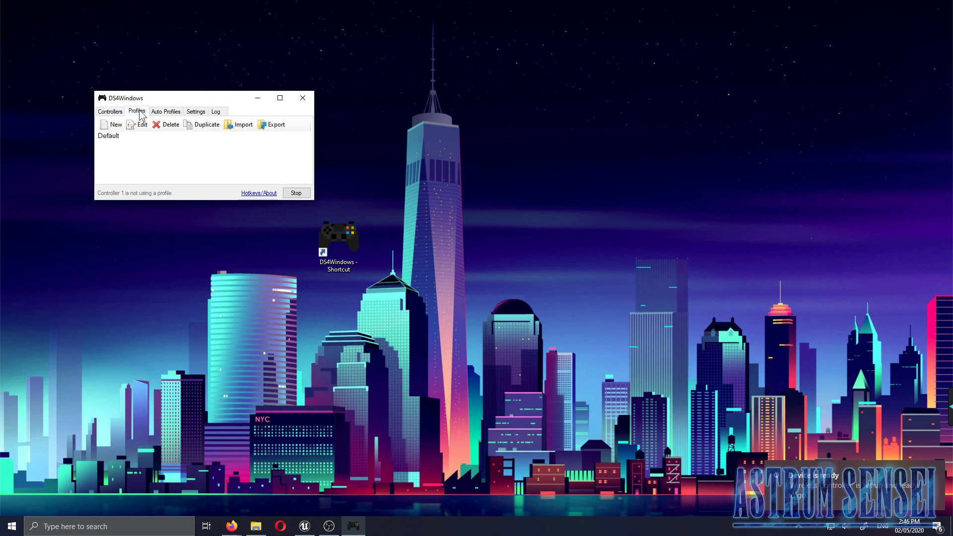
left_click(165, 112)
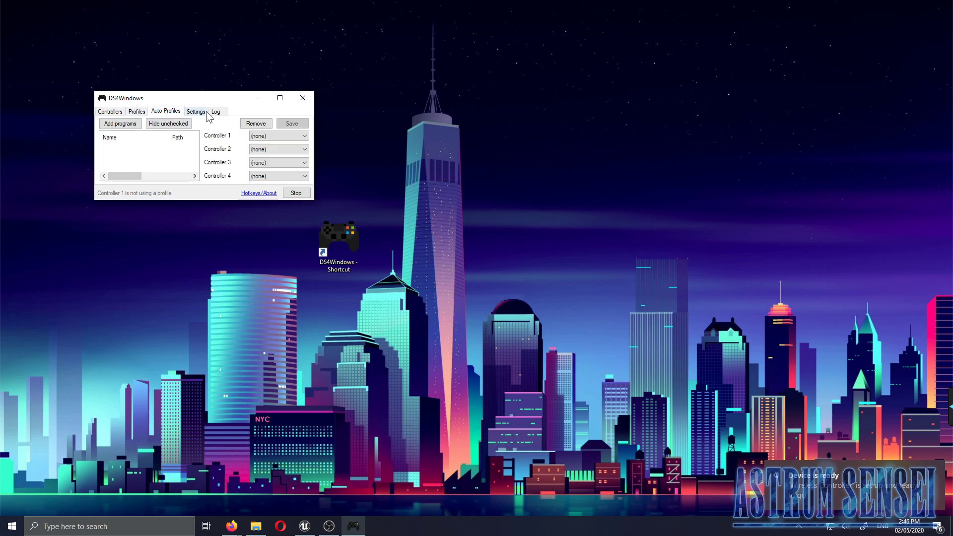
left_click(109, 111)
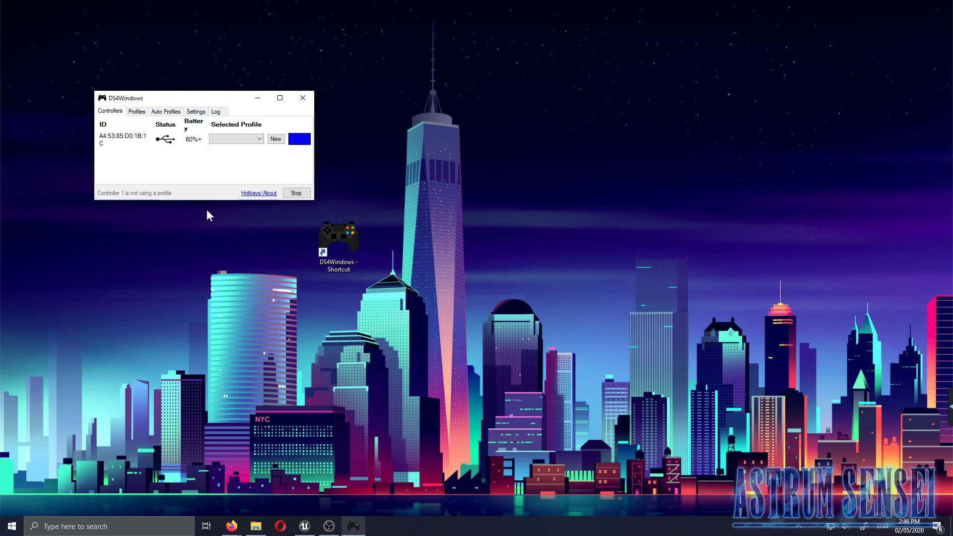
Switch to the Unreal Editor and open the Input section of the Project Settings.
left_click(304, 525)
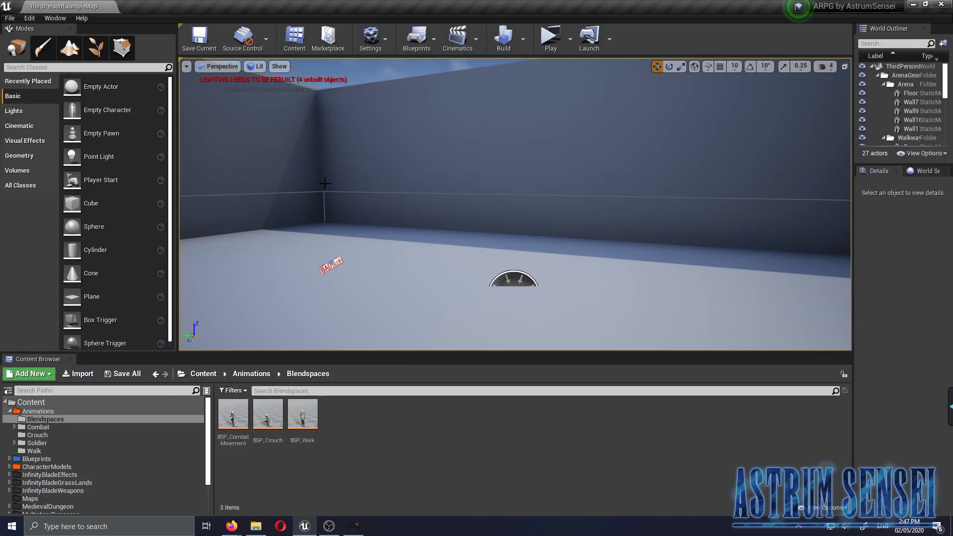
left_click(370, 39)
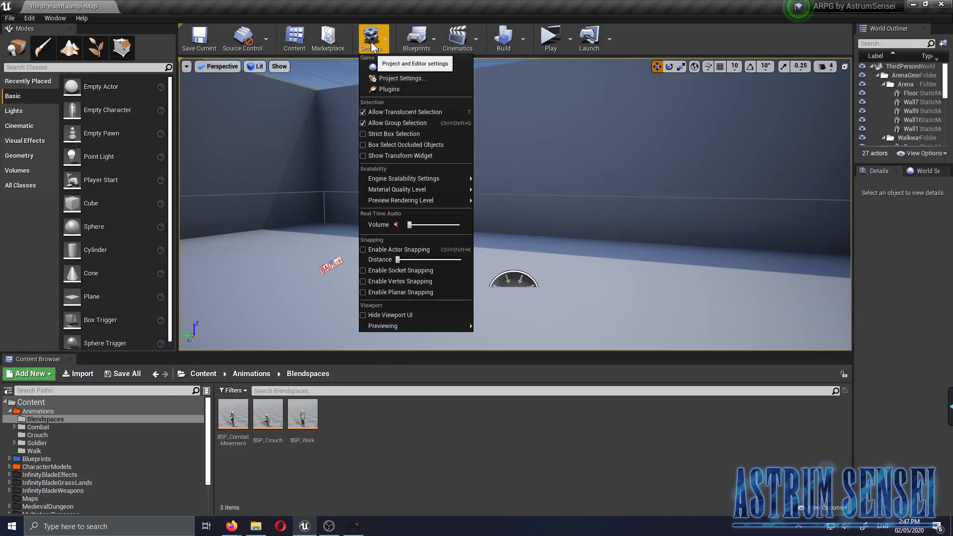
left_click(409, 78)
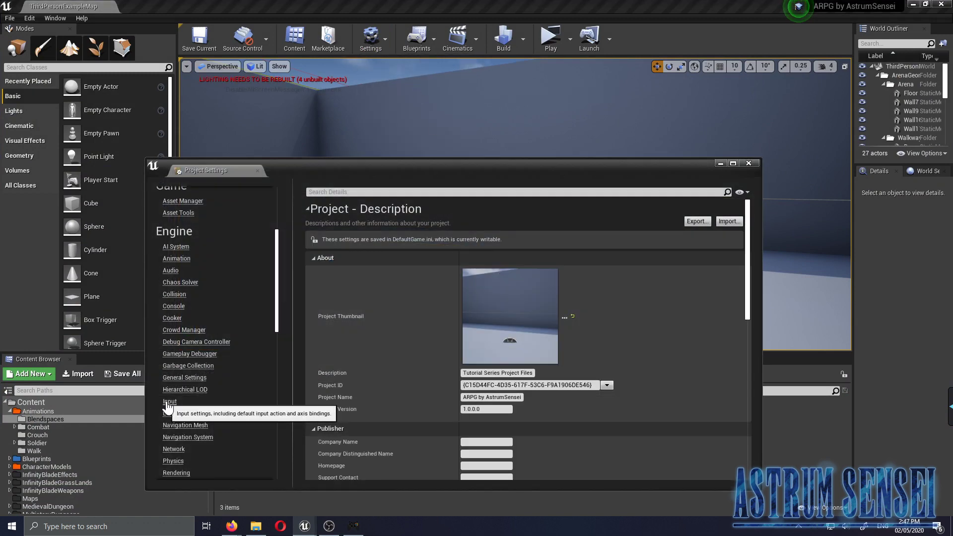
left_click(169, 401)
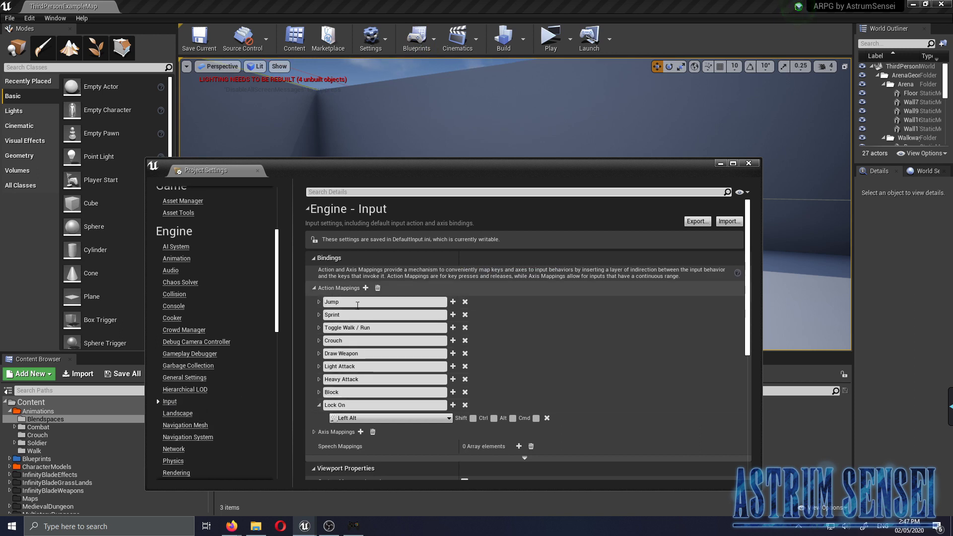
Examine the keys bound to the MoveForward, MoveRight, TurnRate and Turn axis mappings.
left_click(318, 405)
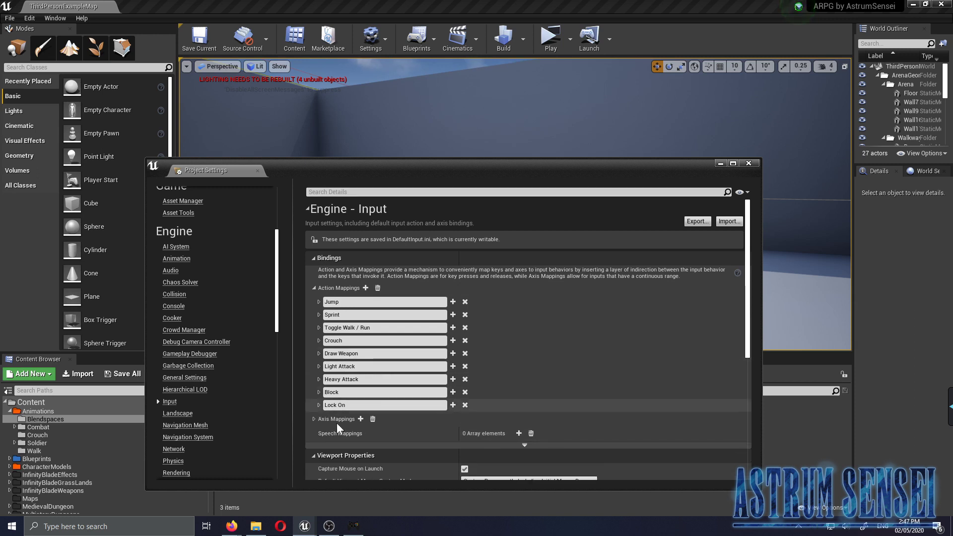
left_click(314, 419)
scroll(598, 385, "down", 1)
scroll(598, 388, "down", 2)
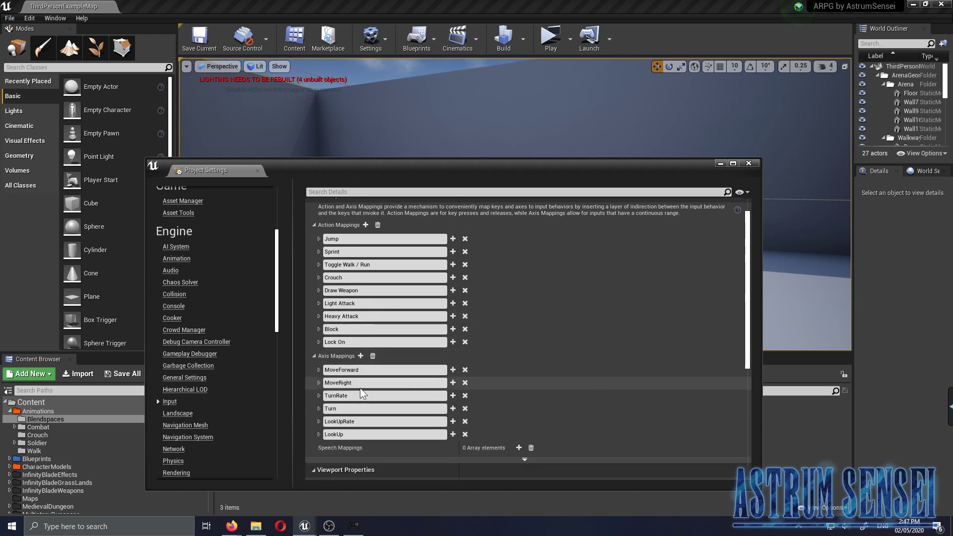
left_click(318, 370)
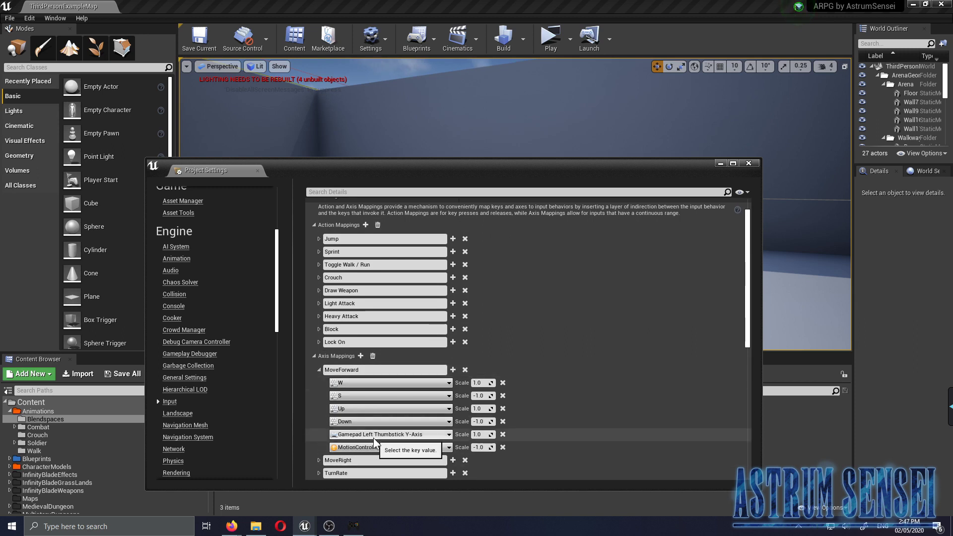
left_click(320, 370)
left_click(320, 383)
left_click(321, 383)
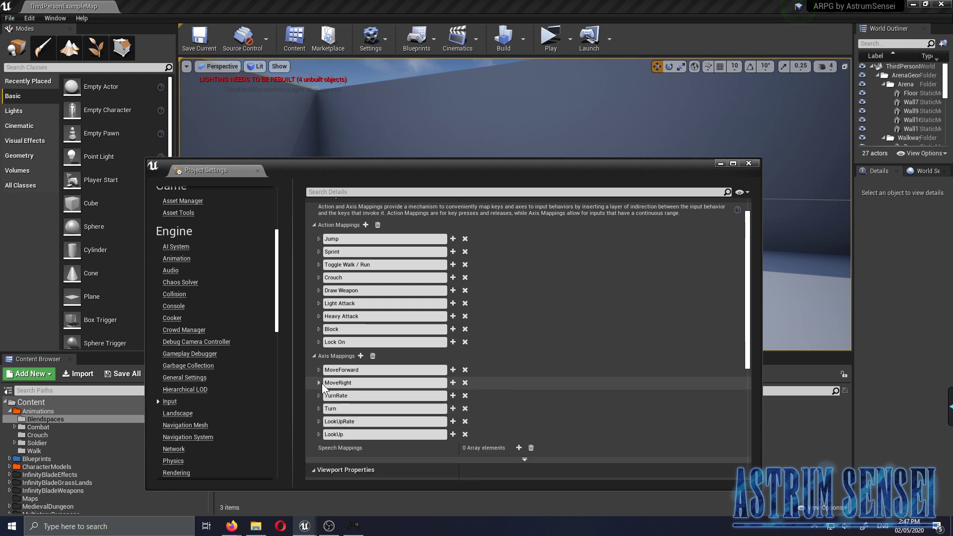
left_click(319, 408)
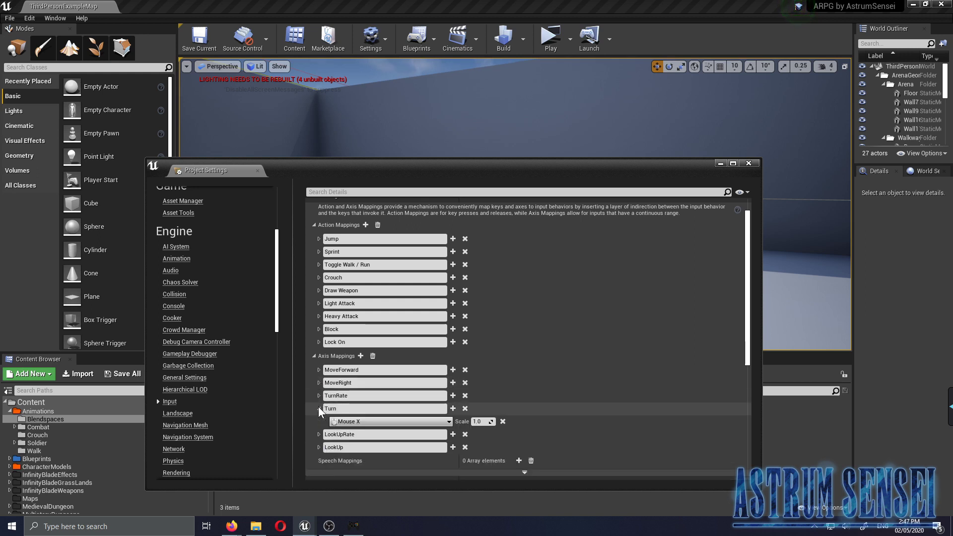
left_click(319, 408)
left_click(318, 396)
left_click(318, 397)
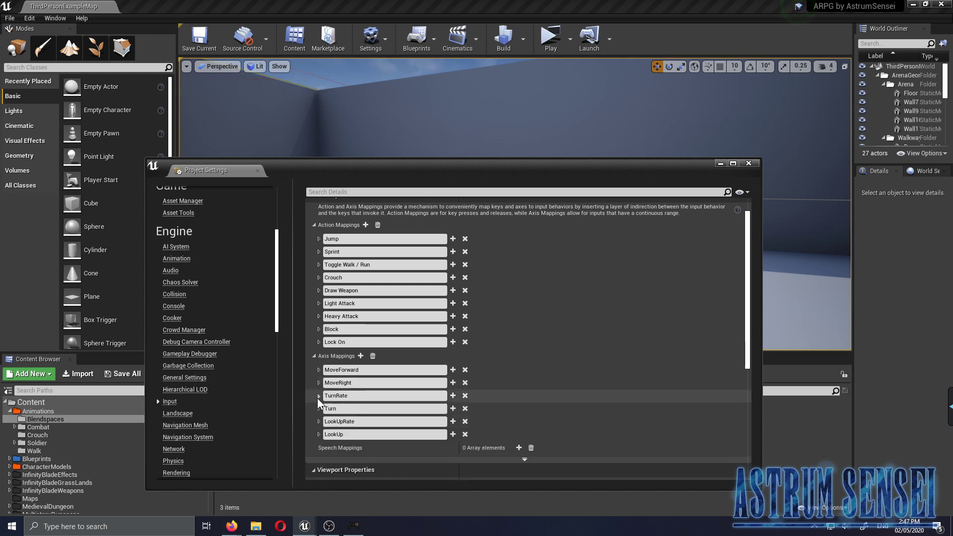
Add a second, unassigned key binding to the Turn axis mapping.
left_click_drag(409, 169, 440, 168)
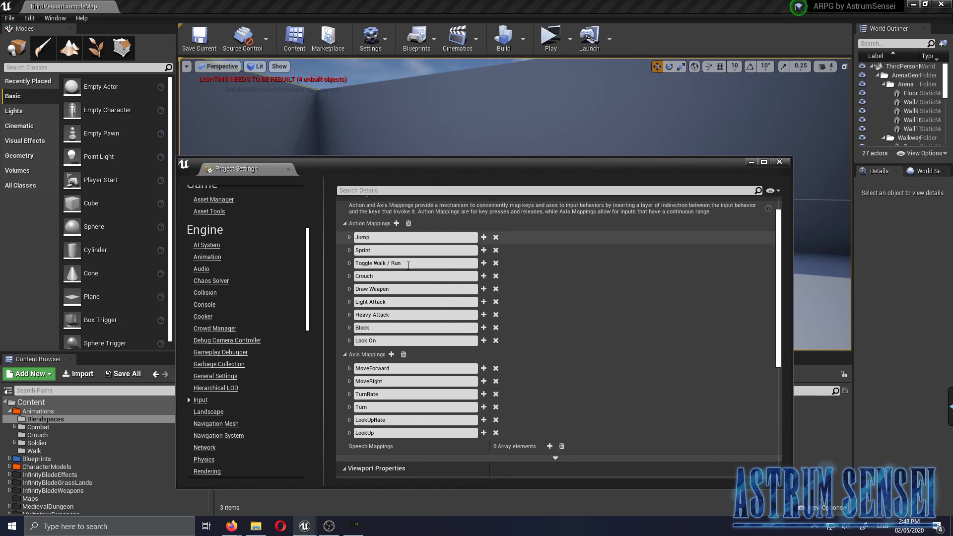
left_click(349, 408)
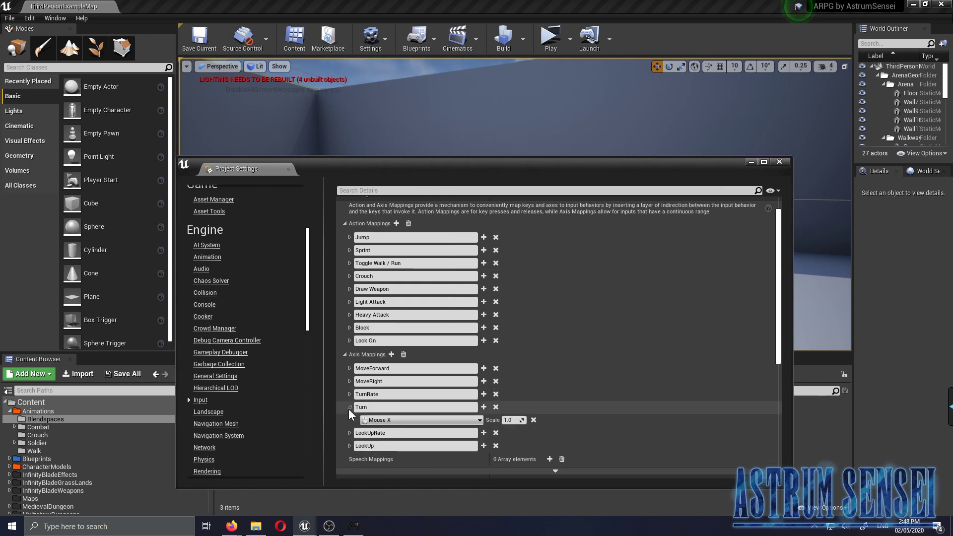
left_click(486, 409)
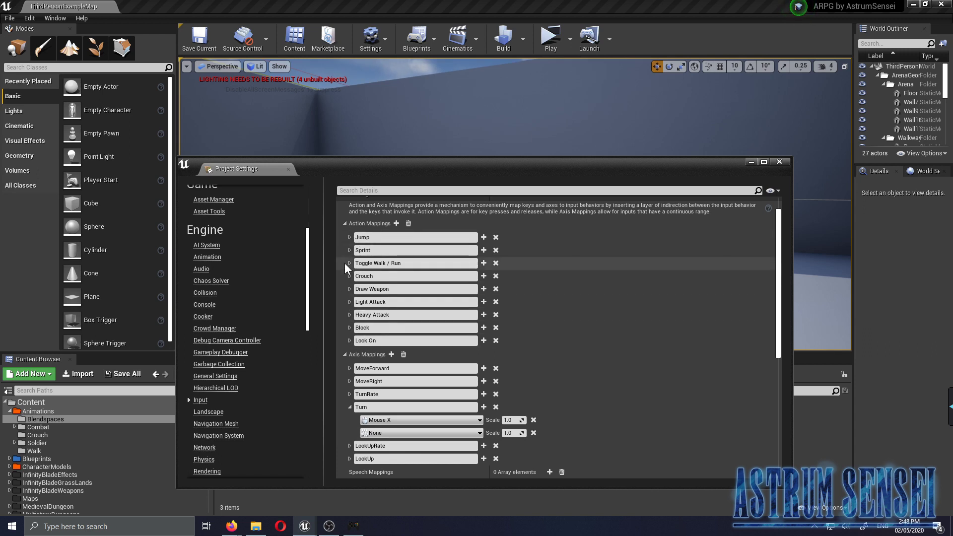
Add a second key binding to the Draw Weapon action mapping and assign it Gamepad D-pad Up.
left_click(350, 290)
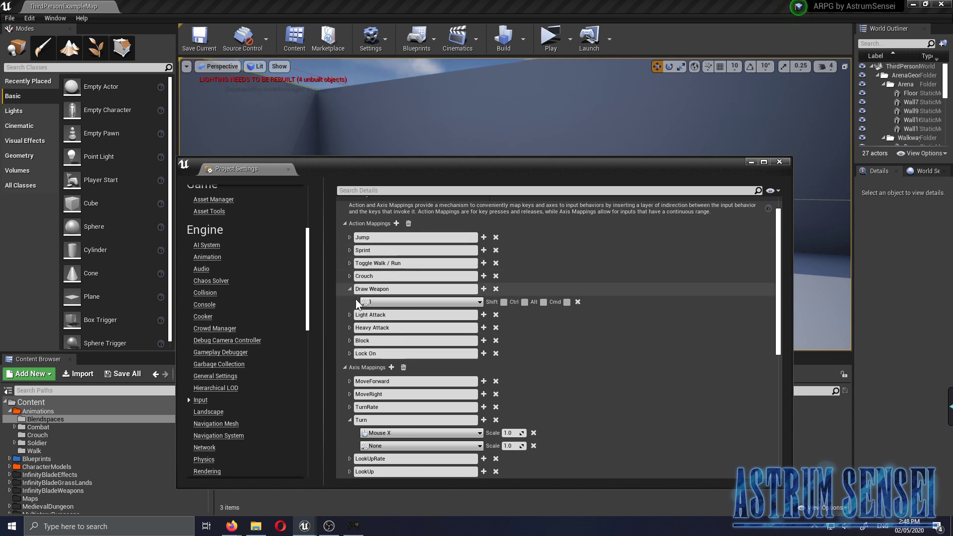
left_click(486, 289)
left_click(422, 314)
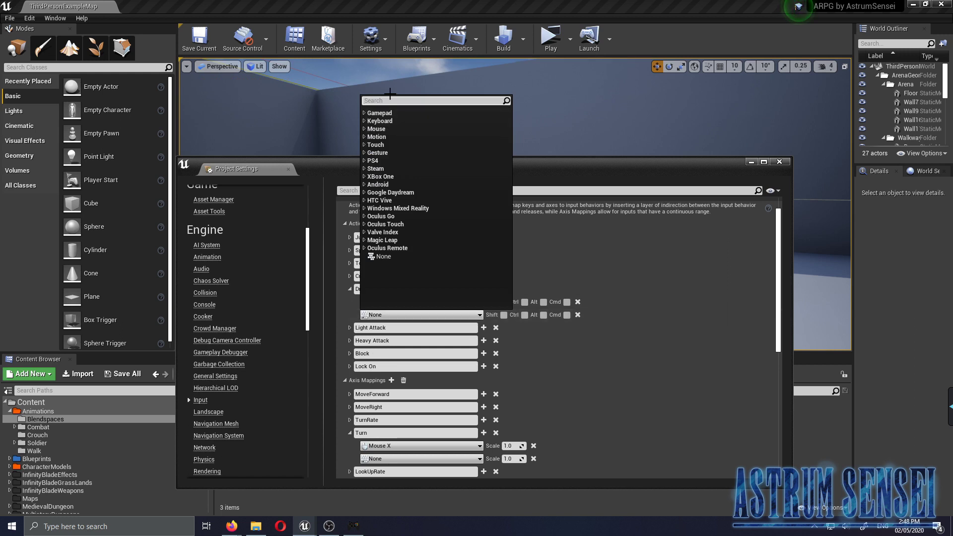
type("dpad")
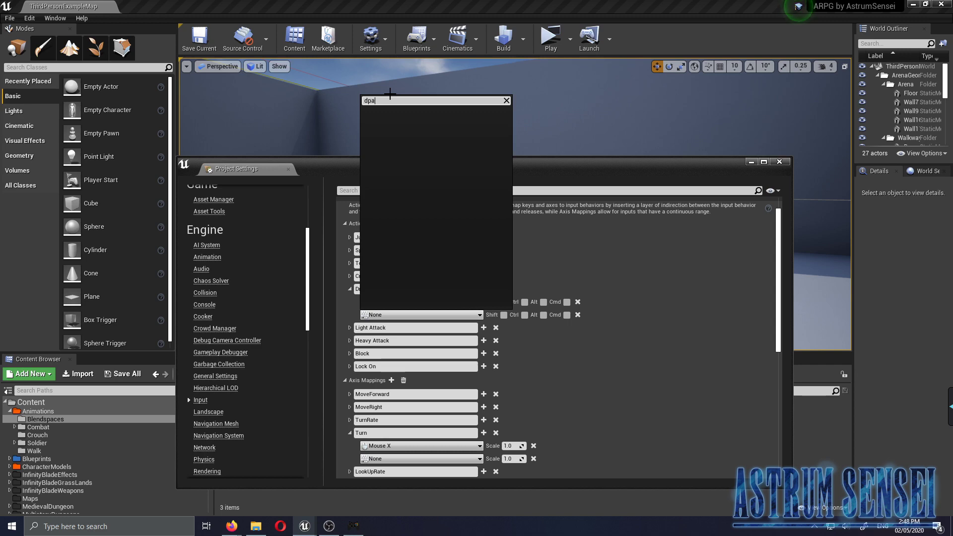
key("BackSpace")
key("BackSpace")
key("BackSpace")
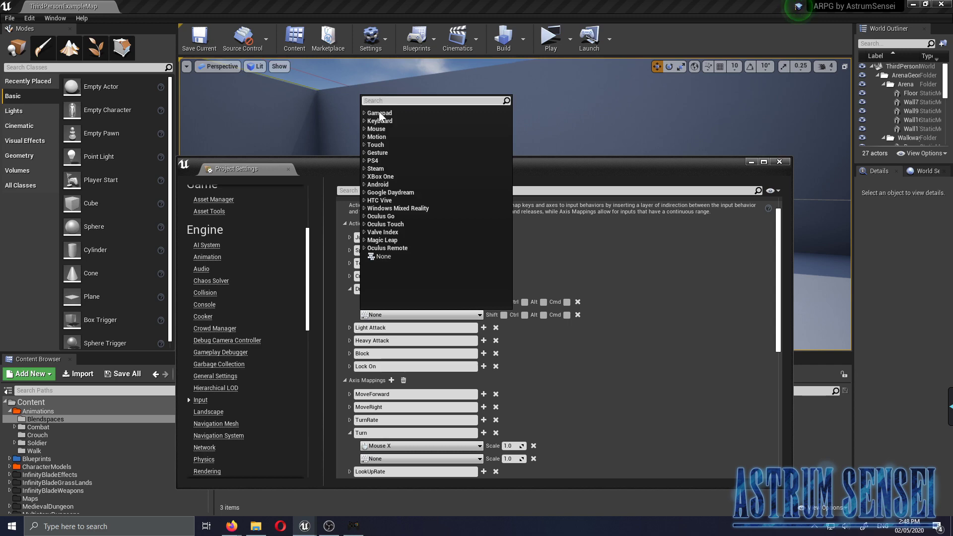
left_click(364, 113)
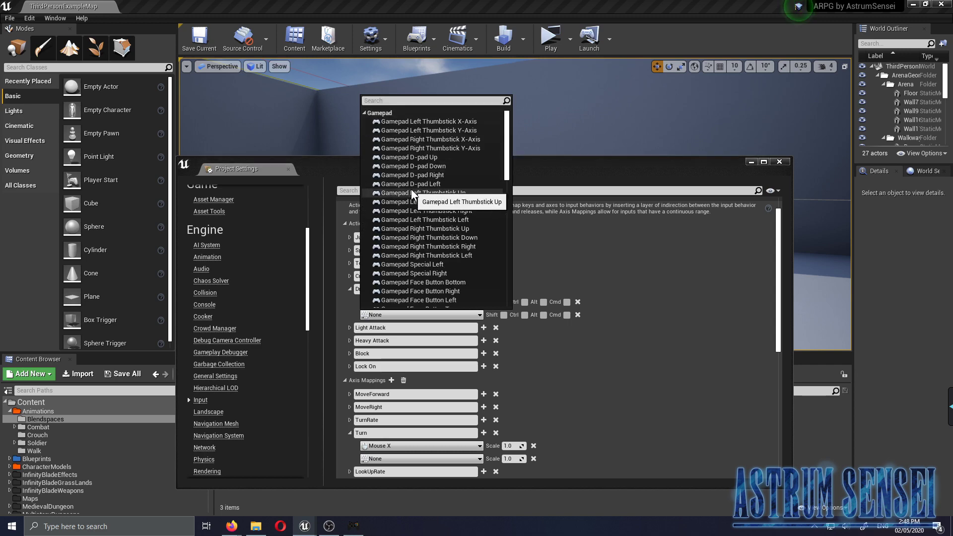
left_click(430, 157)
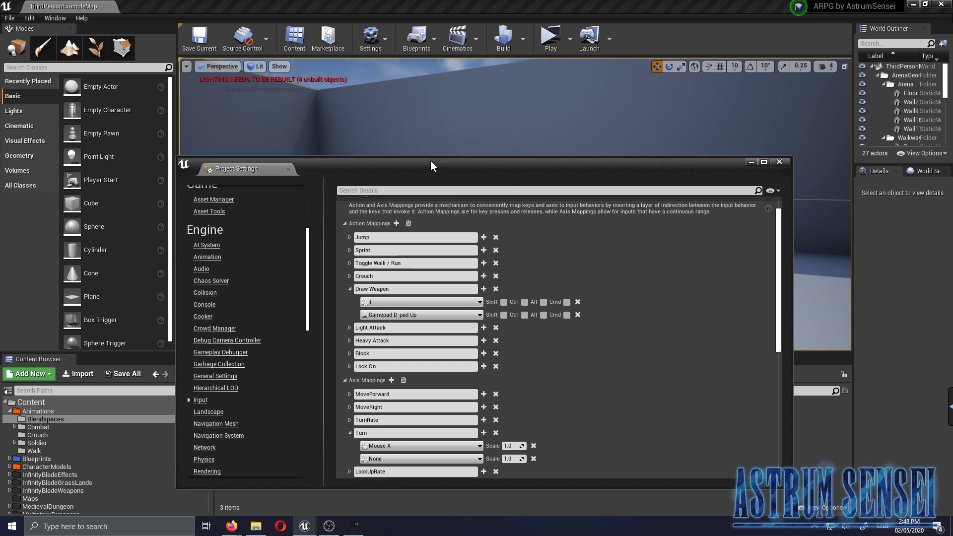
left_click(350, 289)
Add a second key binding to the Crouch action mapping and assign it Gamepad Face Button Left.
left_click(350, 276)
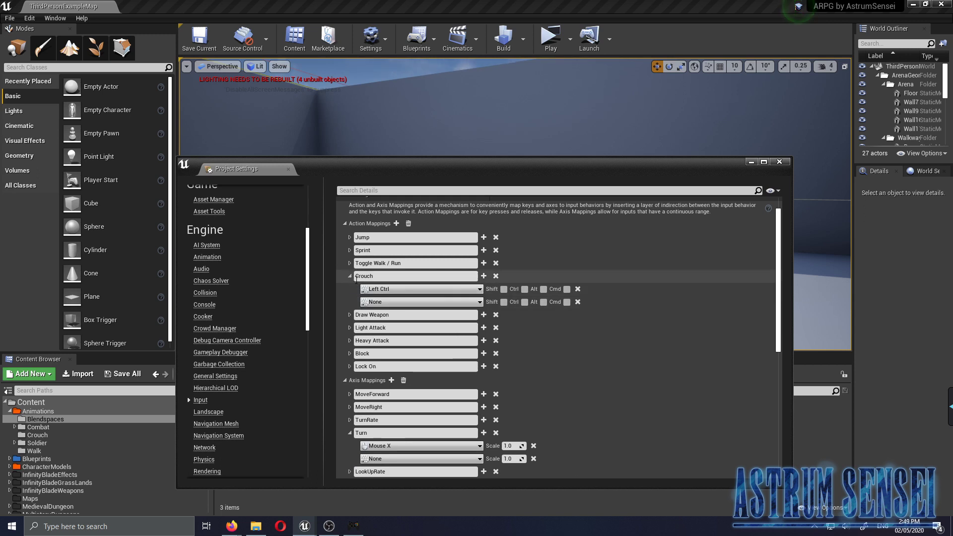
left_click(412, 302)
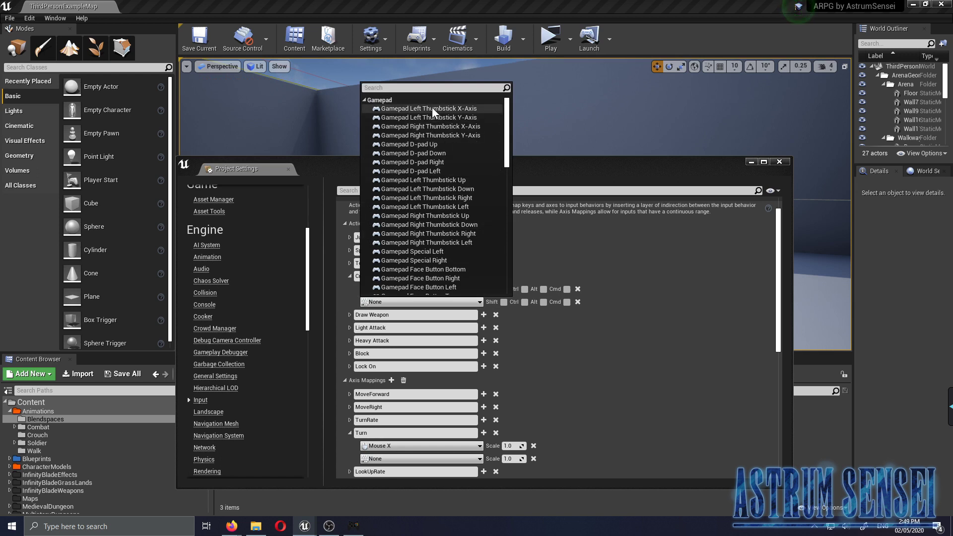
left_click(459, 285)
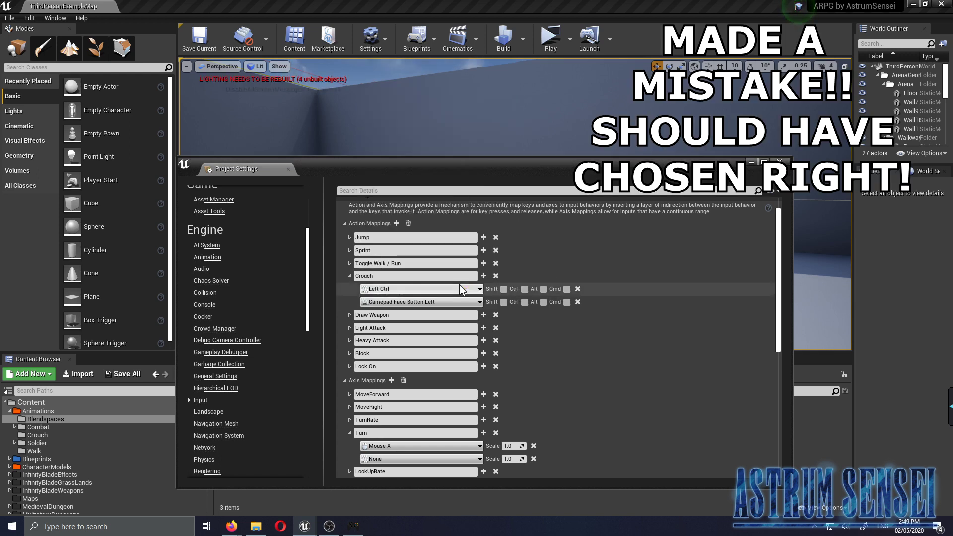
left_click(350, 275)
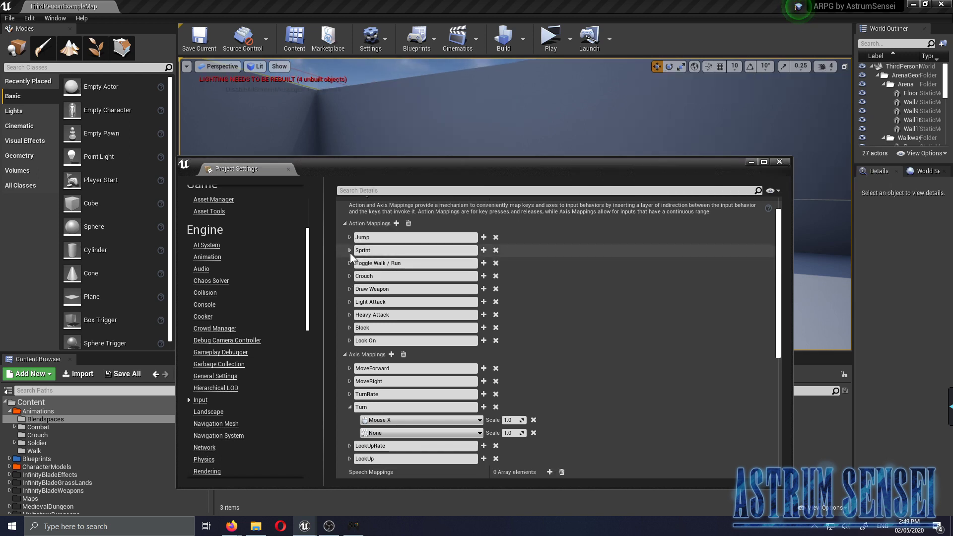
Add a second key binding to the Sprint action mapping and assign it Gamepad Left Thumbstick Button.
left_click(350, 250)
left_click(480, 250)
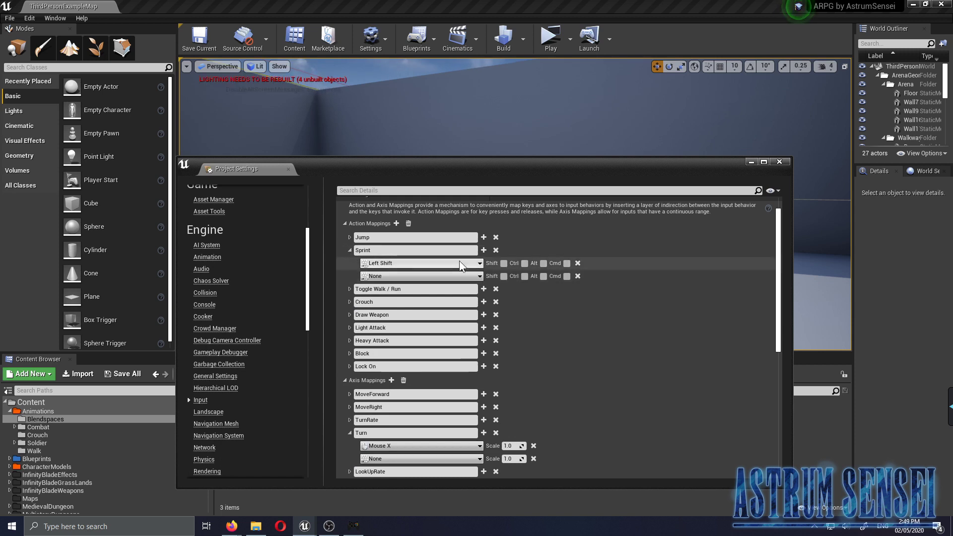
left_click(416, 276)
left_click(380, 301)
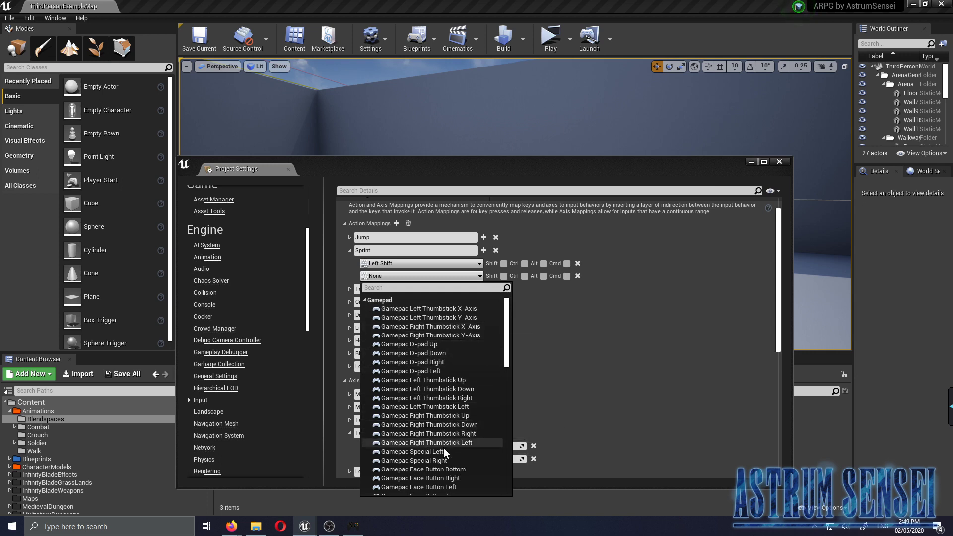
scroll(449, 454, "down", 2)
scroll(455, 462, "down", 4)
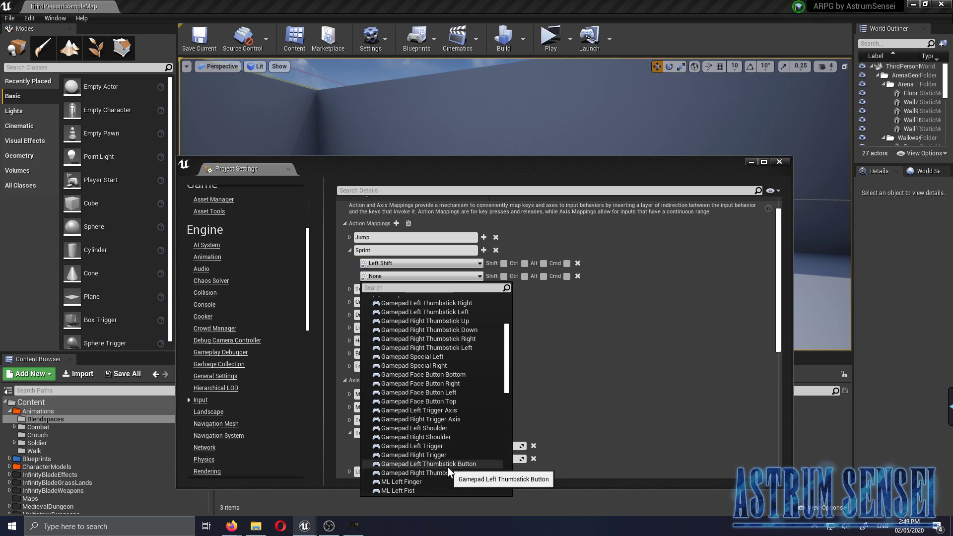
left_click(447, 466)
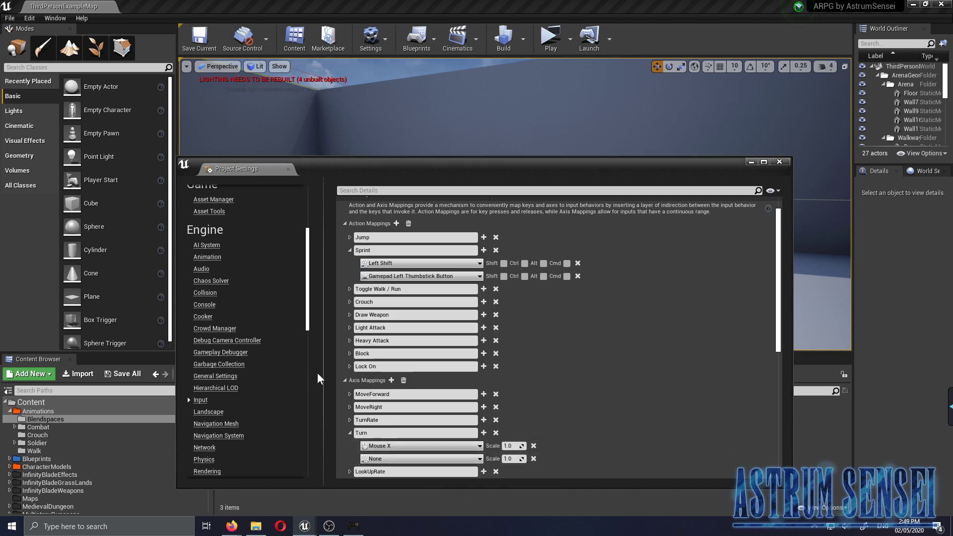
left_click(350, 251)
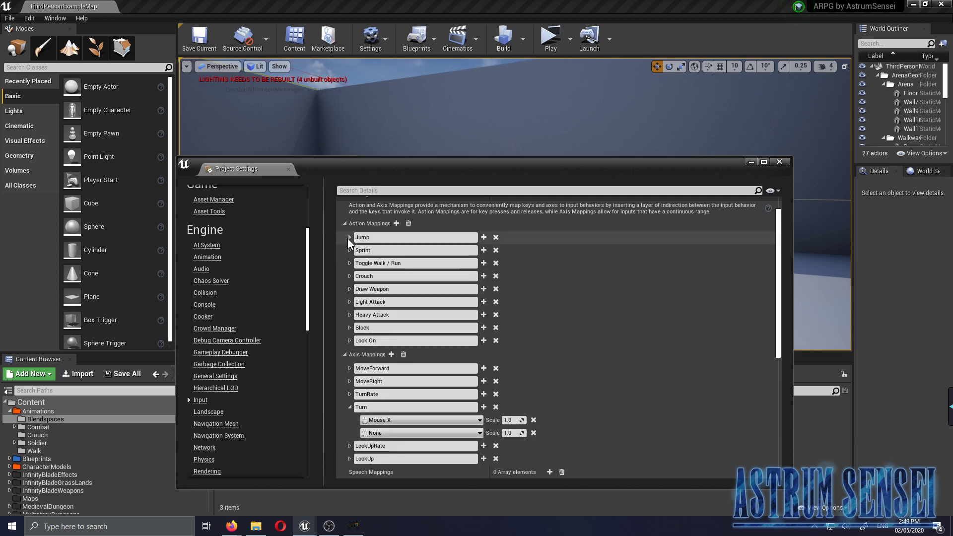
Check which gamepad key is bound to the Jump action mapping.
left_click(349, 238)
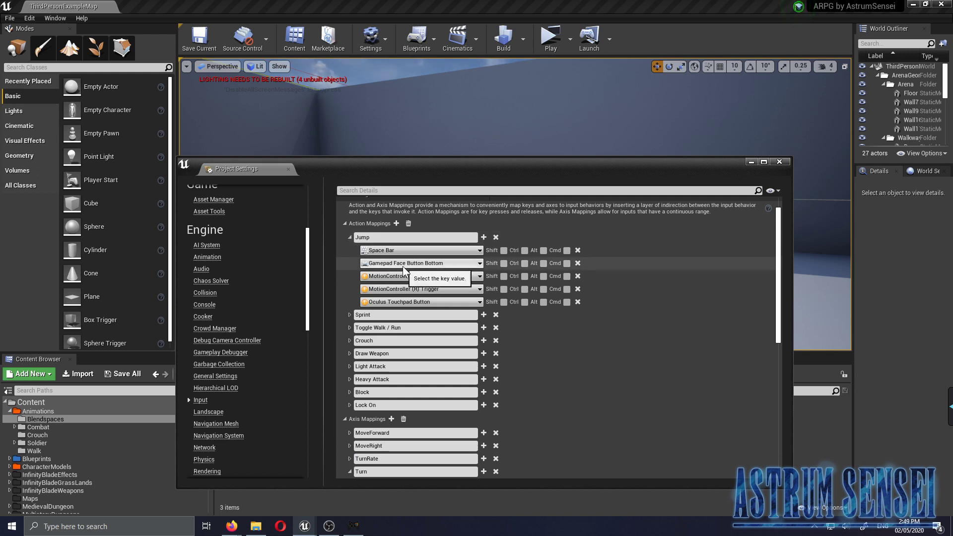
left_click(438, 263)
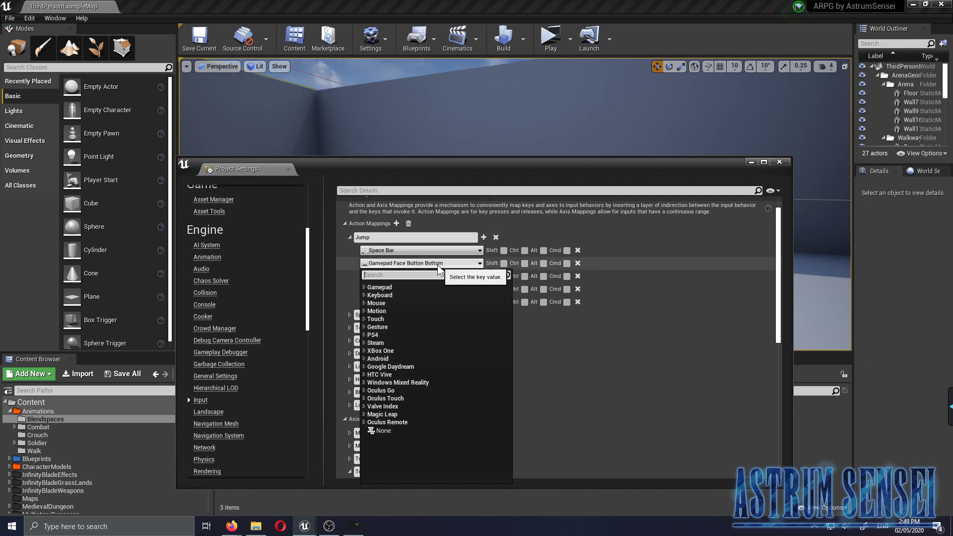
left_click(437, 264)
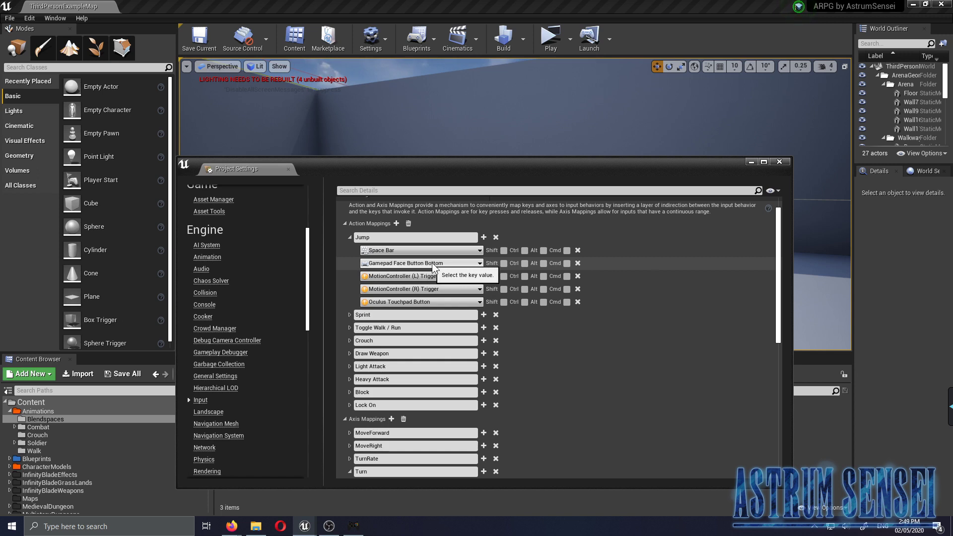
left_click(349, 238)
Add a second key binding to the Light Attack action mapping and assign it Gamepad Face Button Left.
left_click(350, 301)
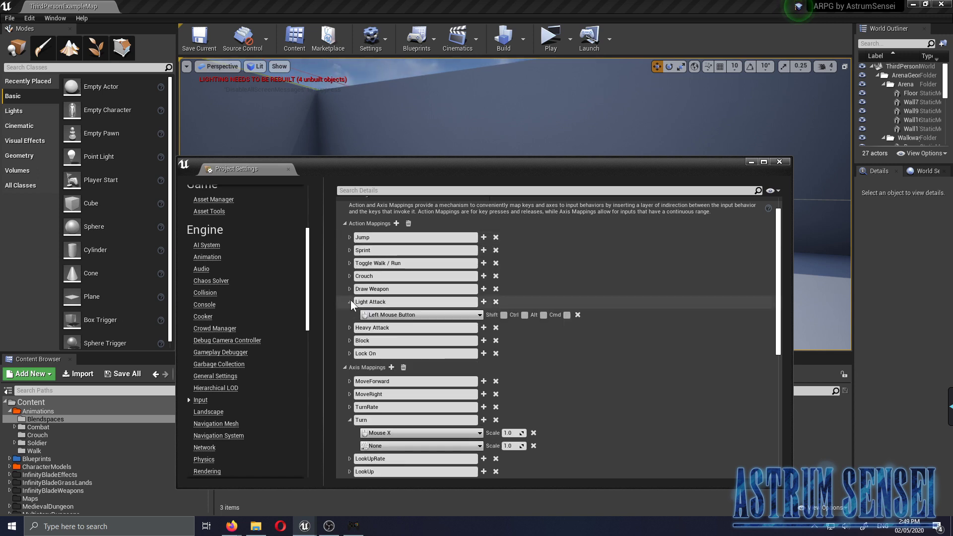
left_click(481, 302)
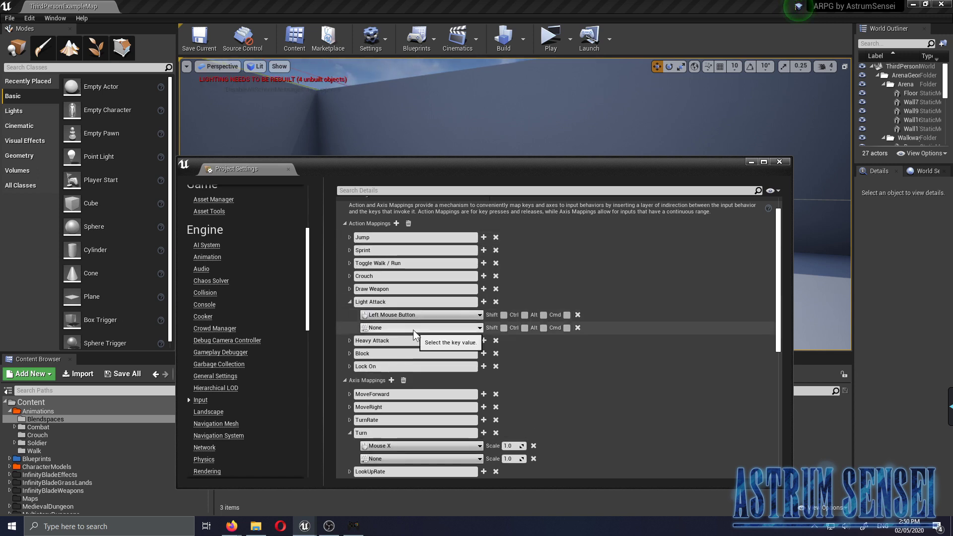
left_click(413, 329)
left_click(362, 126)
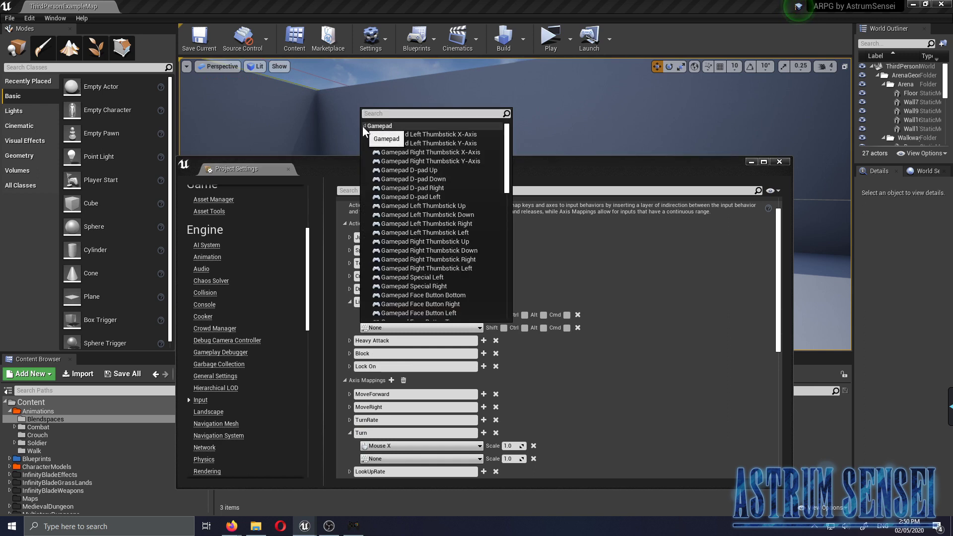
scroll(448, 293, "down", 2)
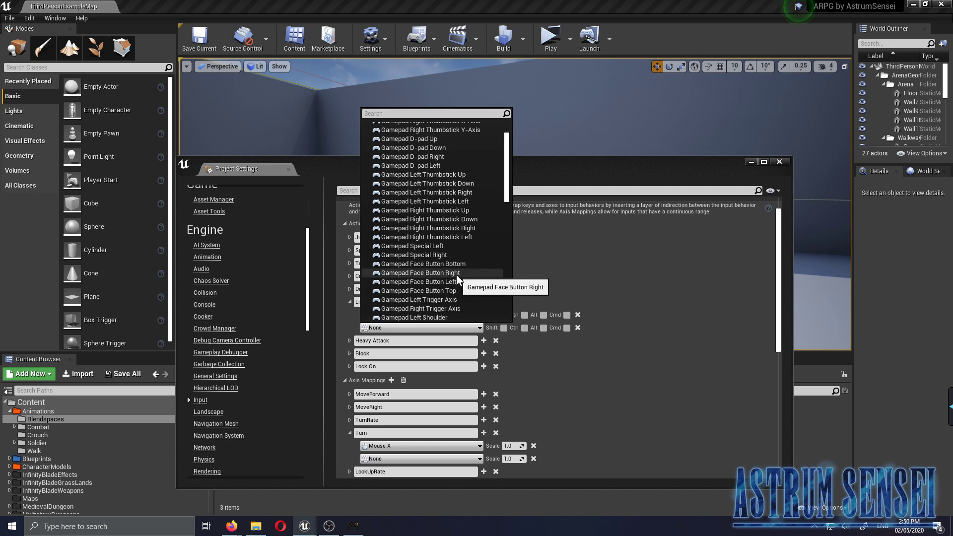
left_click(455, 282)
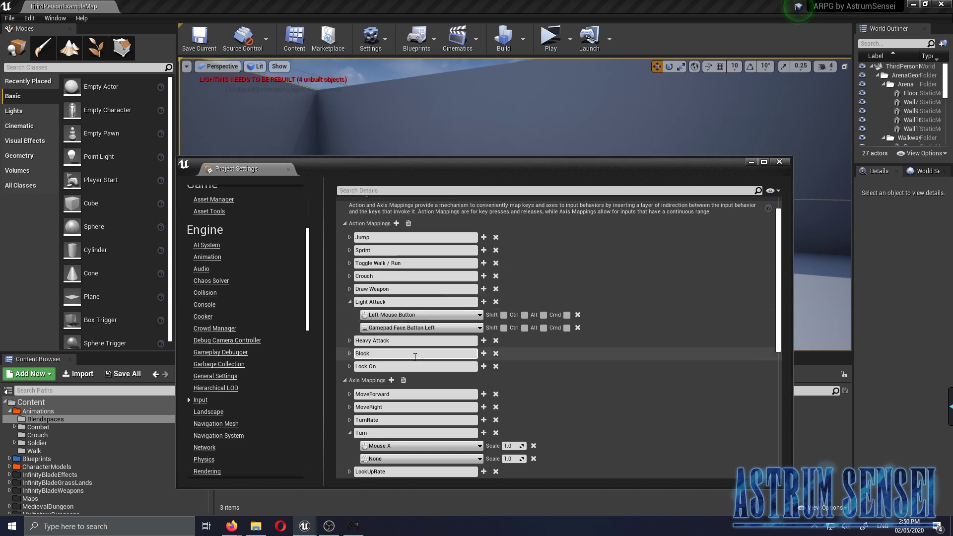
Add a second key binding to the Heavy Attack action mapping and assign it Gamepad Face Button Top.
left_click(349, 341)
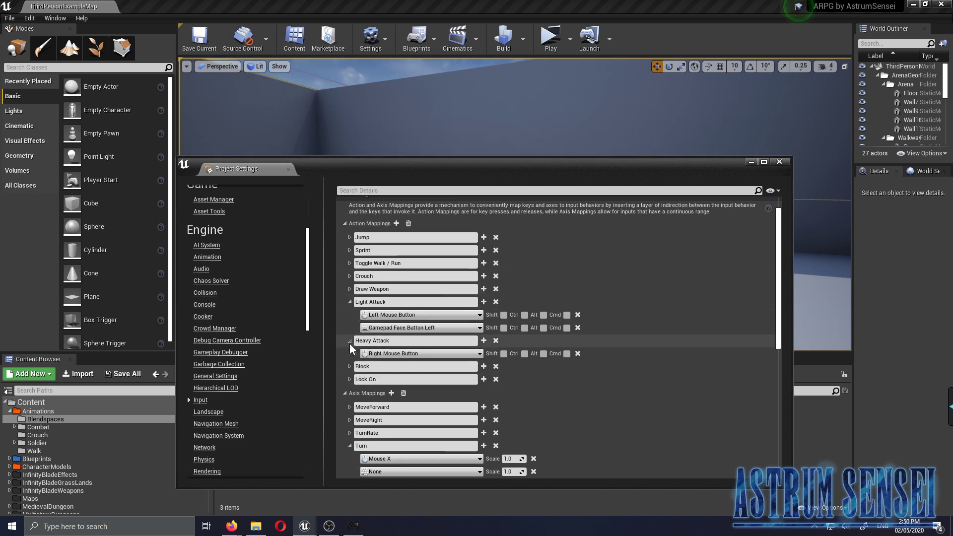
left_click(484, 341)
left_click(407, 366)
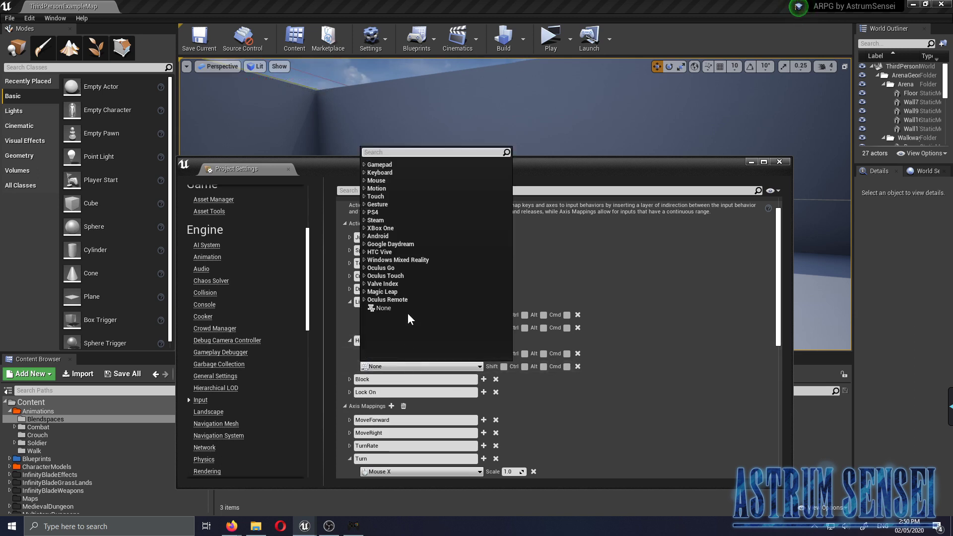
left_click(367, 165)
scroll(463, 321, "down", 2)
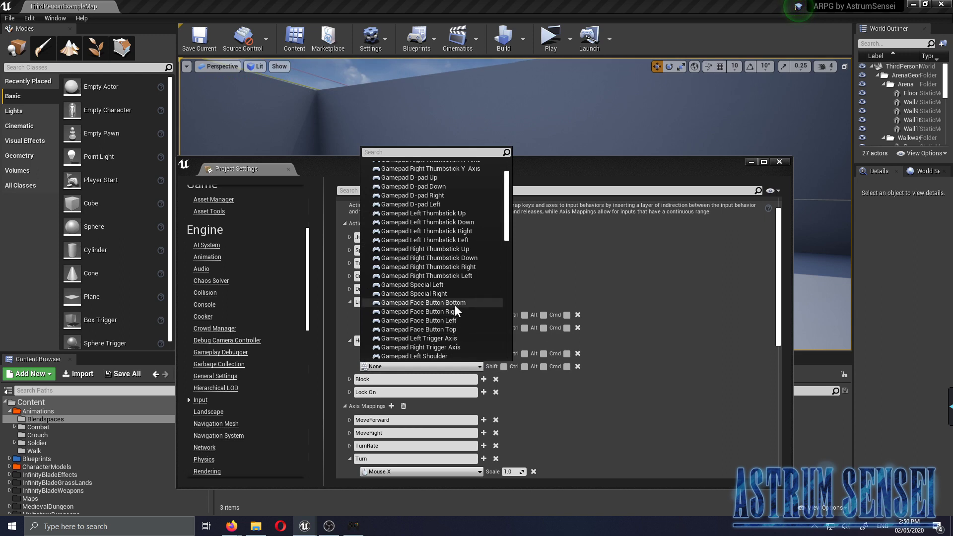
left_click(450, 329)
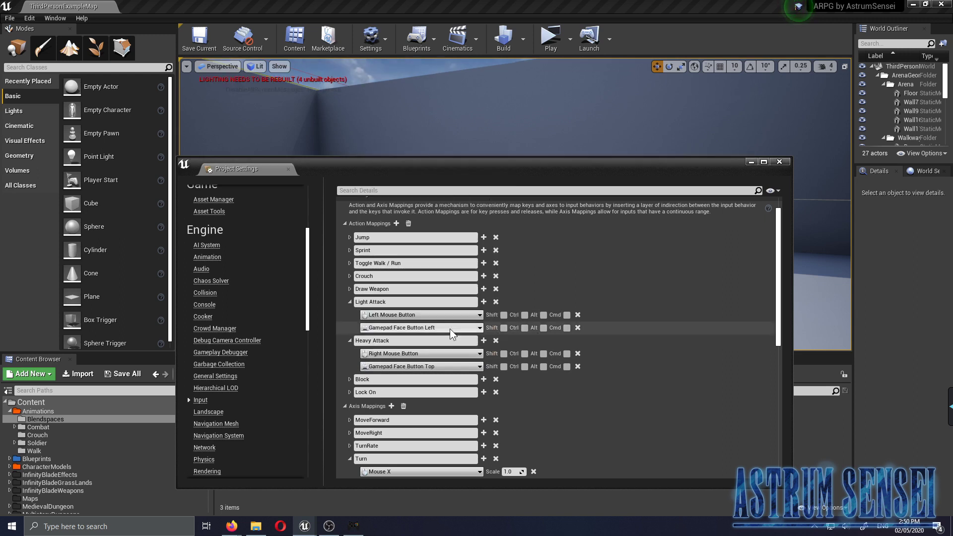
Add a second key binding to the Block action mapping and assign it Gamepad Left Shoulder.
left_click(351, 379)
left_click(405, 390)
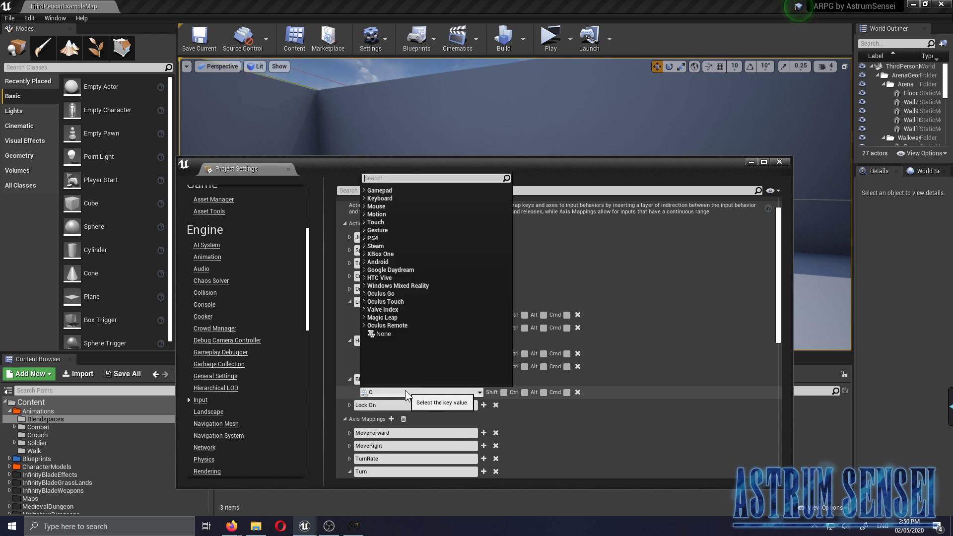
left_click(514, 405)
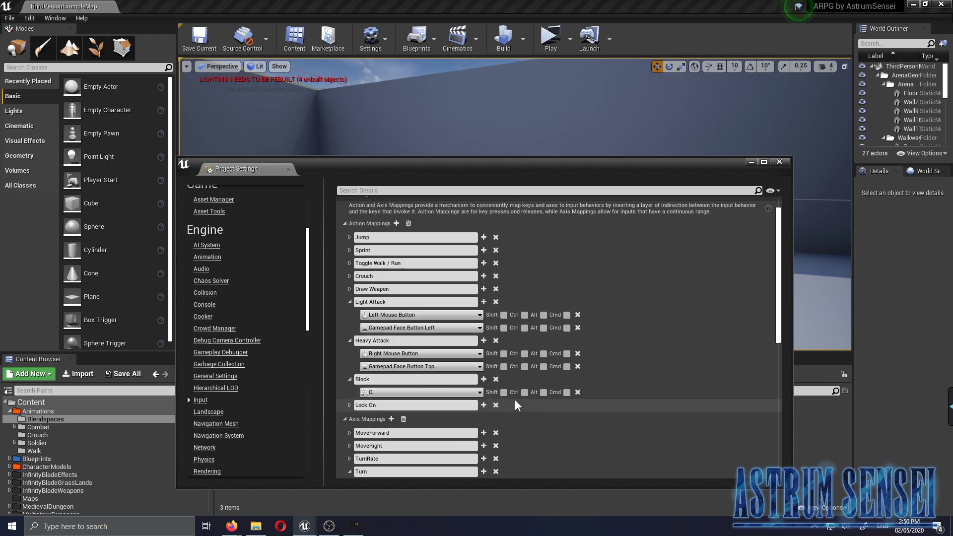
left_click(484, 379)
left_click(389, 406)
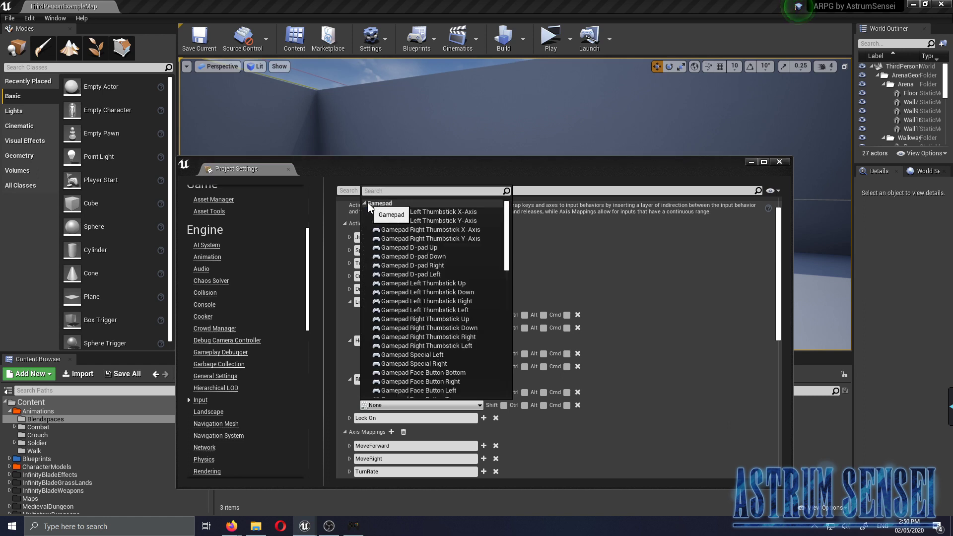
scroll(415, 356, "down", 3)
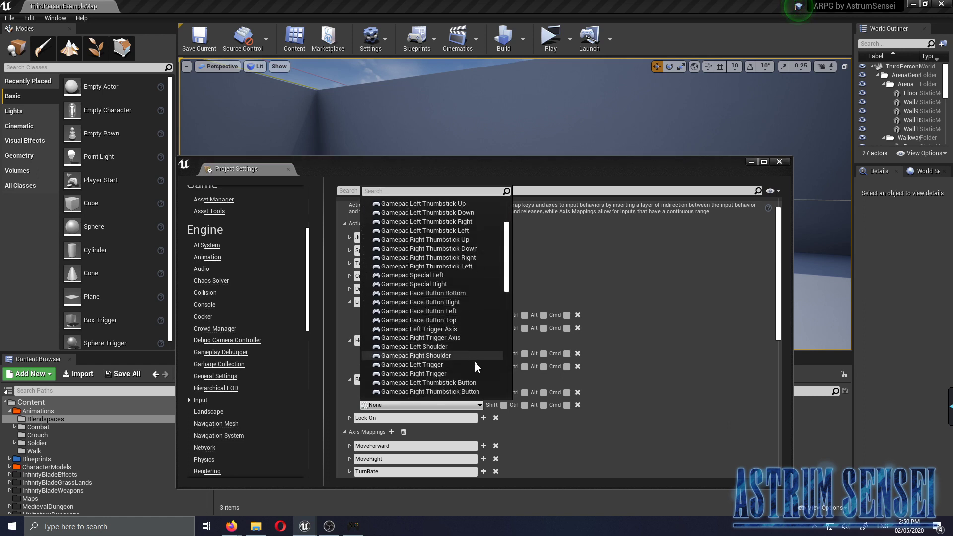
scroll(463, 366, "down", 2)
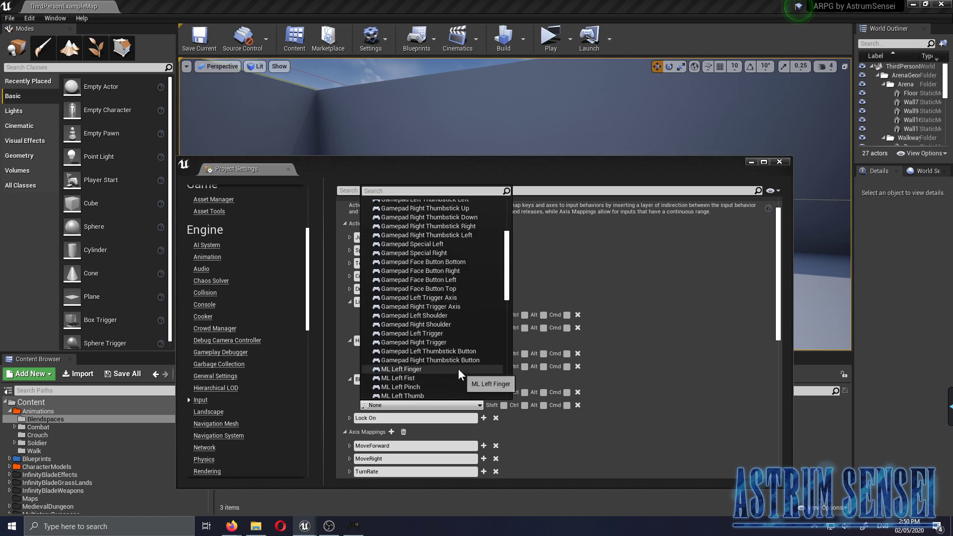
scroll(433, 333, "up", 2)
scroll(427, 302, "up", 3)
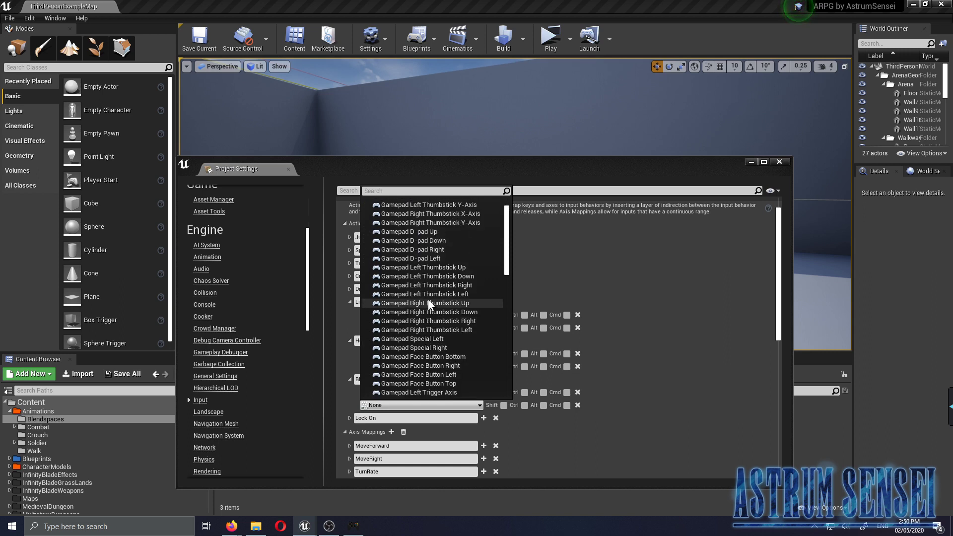
scroll(429, 303, "down", 4)
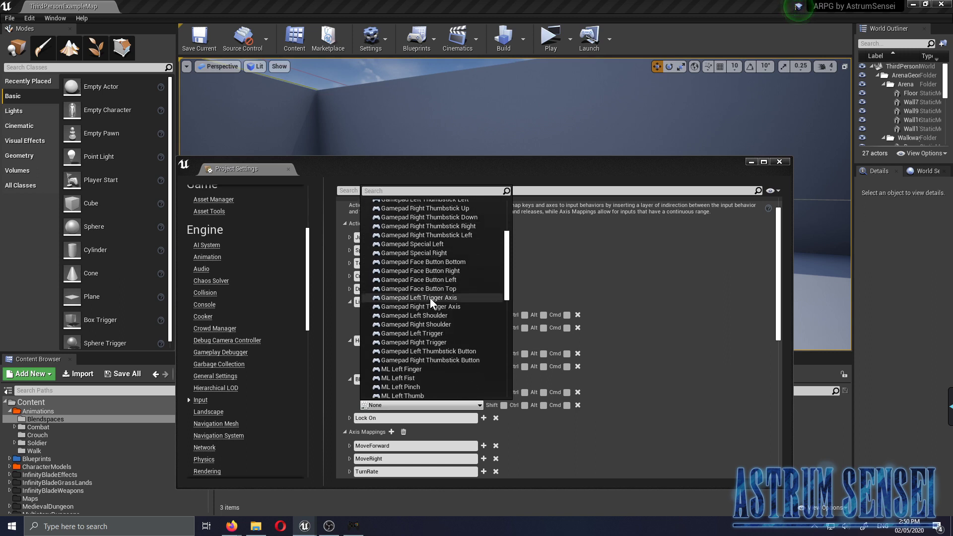
scroll(429, 298, "down", 6)
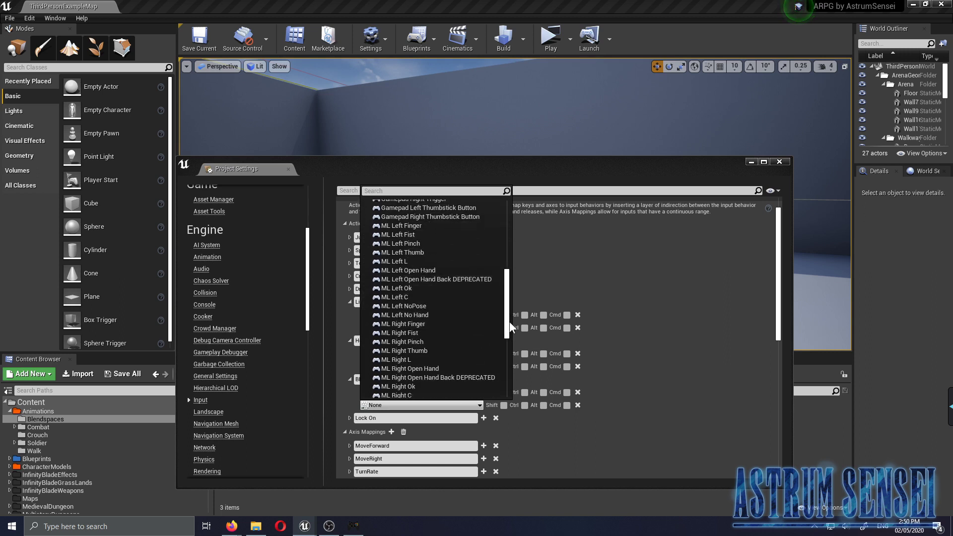
scroll(509, 322, "up", 3)
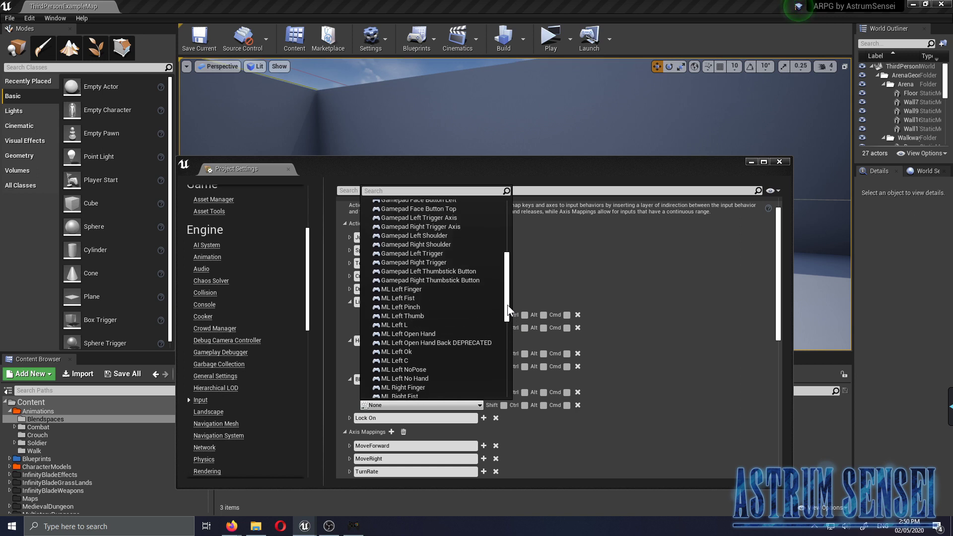
scroll(508, 310, "up", 2)
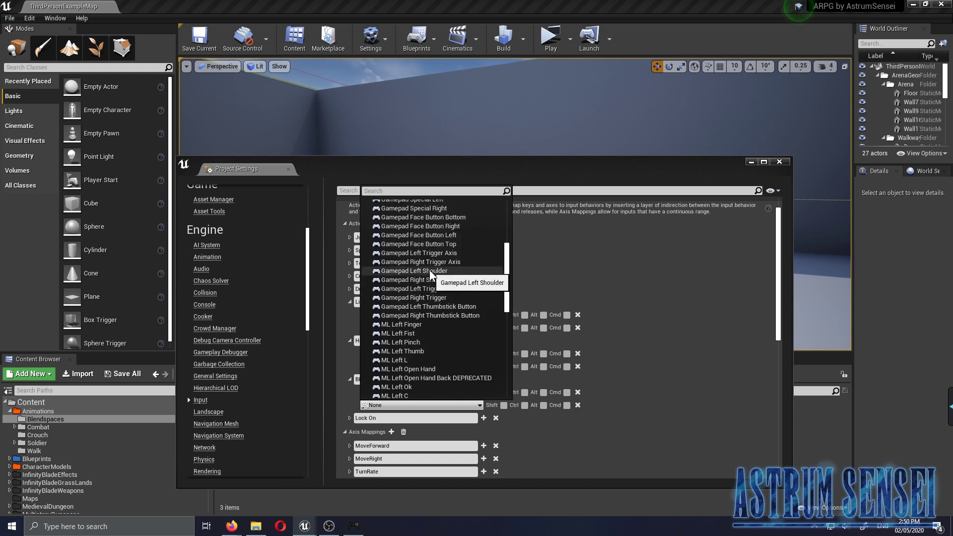
left_click(429, 270)
Add a second key binding to the Lock On action mapping and assign it Gamepad Right Thumbstick Button.
left_click(348, 419)
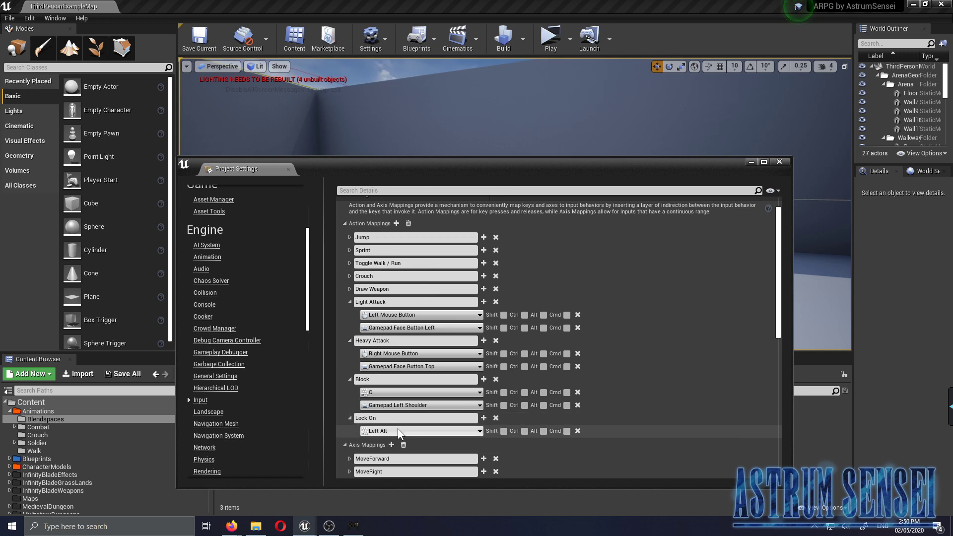
left_click(398, 428)
left_click(472, 431)
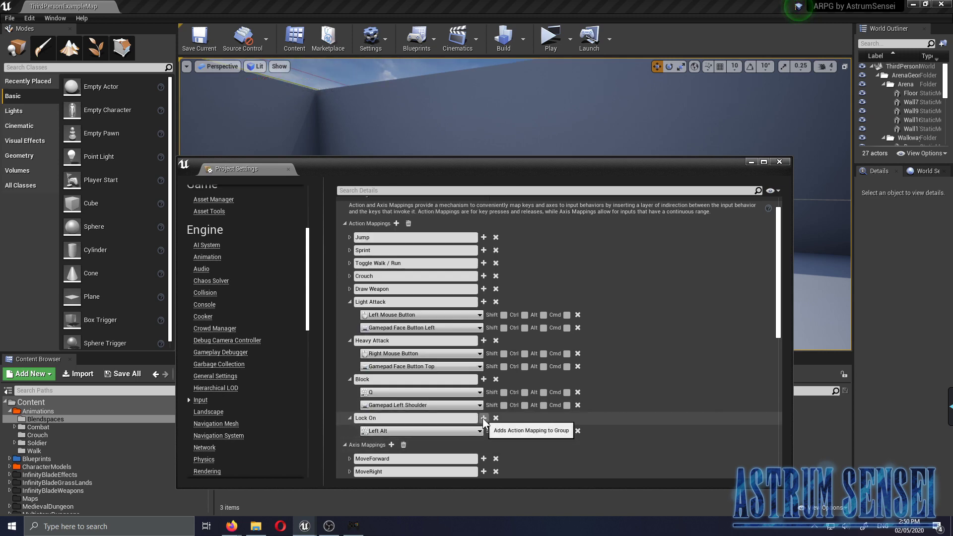
left_click(484, 418)
left_click(426, 443)
left_click(377, 242)
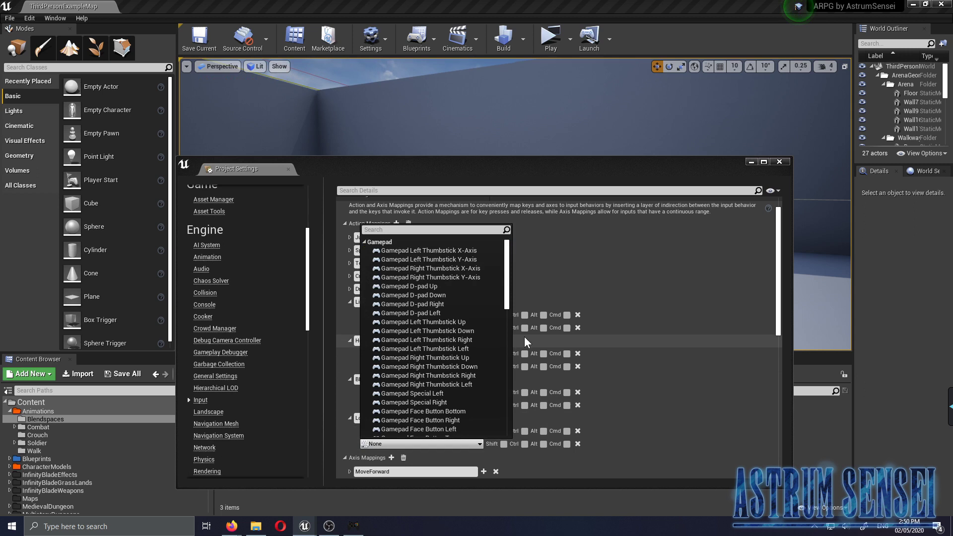
scroll(510, 317, "down", 3)
scroll(510, 317, "down", 1)
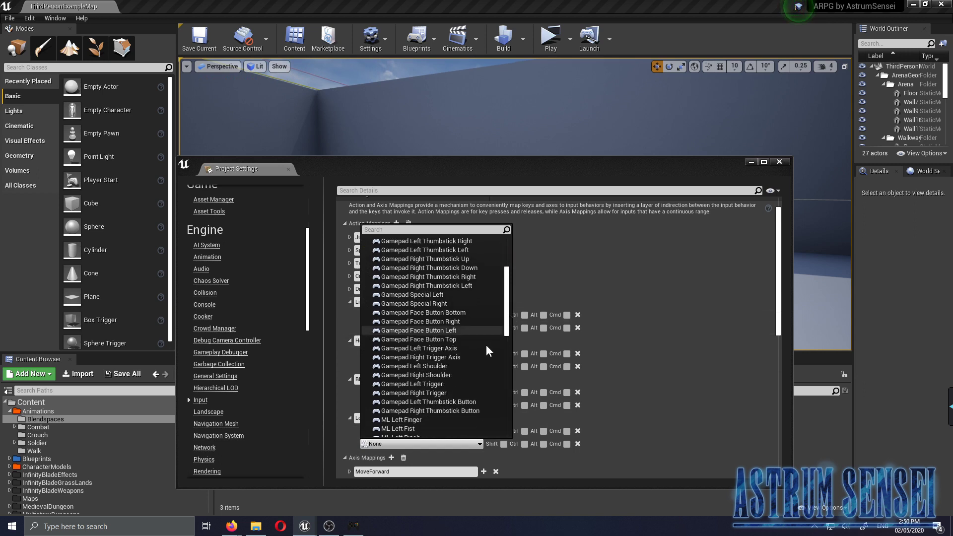
left_click(444, 409)
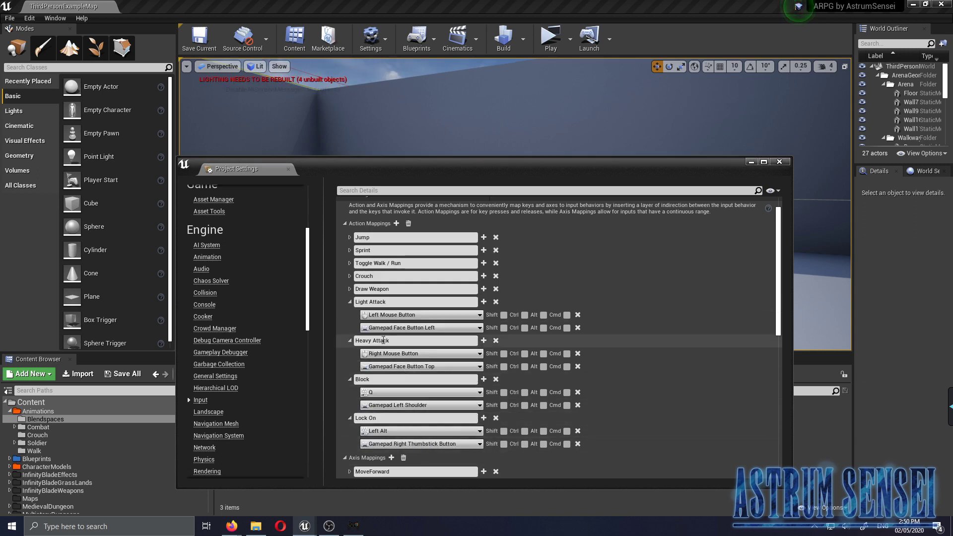
Expand the Draw Weapon, Crouch, Toggle Walk / Run, Sprint and Jump action mappings to review their key bindings.
left_click(350, 290)
left_click(350, 276)
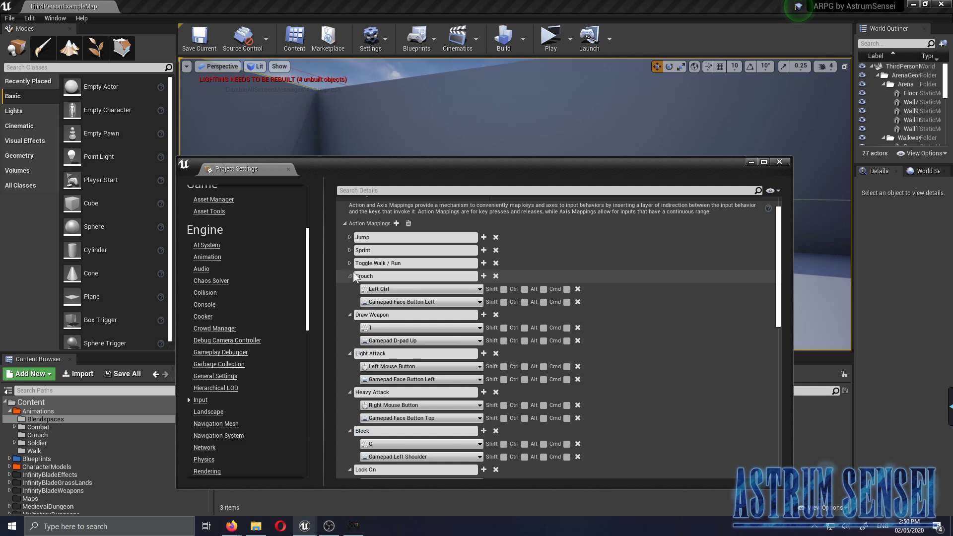
left_click(351, 264)
left_click(351, 251)
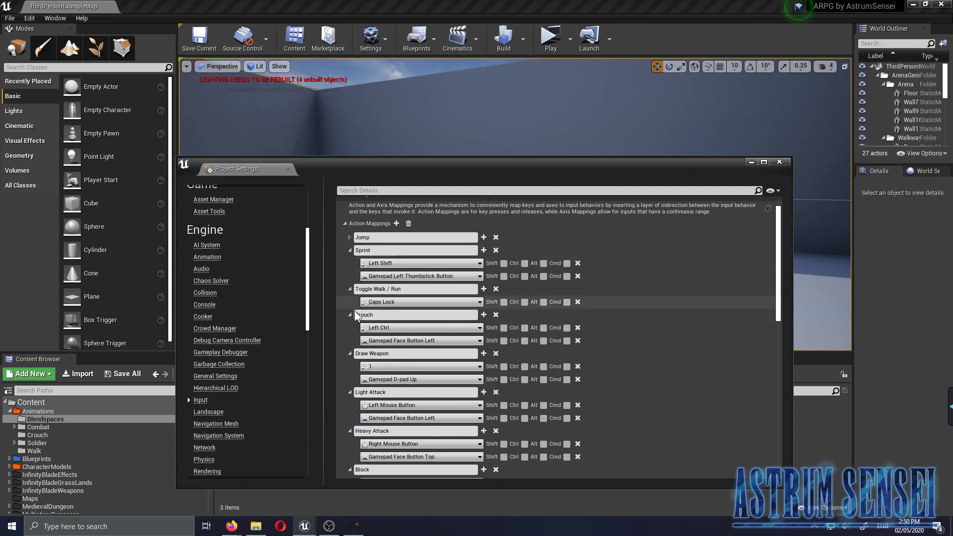
left_click(350, 237)
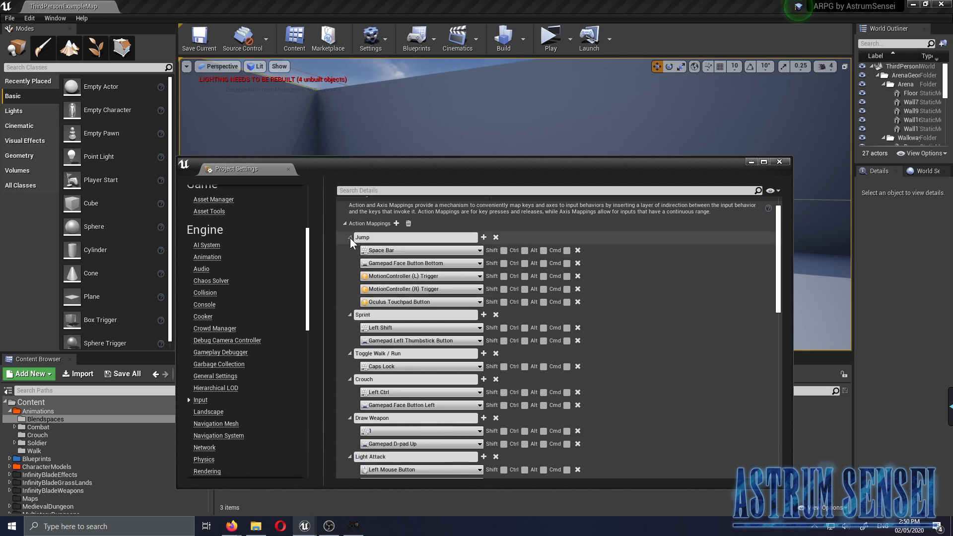
Add a second key binding to the Toggle Walk / Run action mapping and assign it Gamepad Left Trigger.
left_click(484, 354)
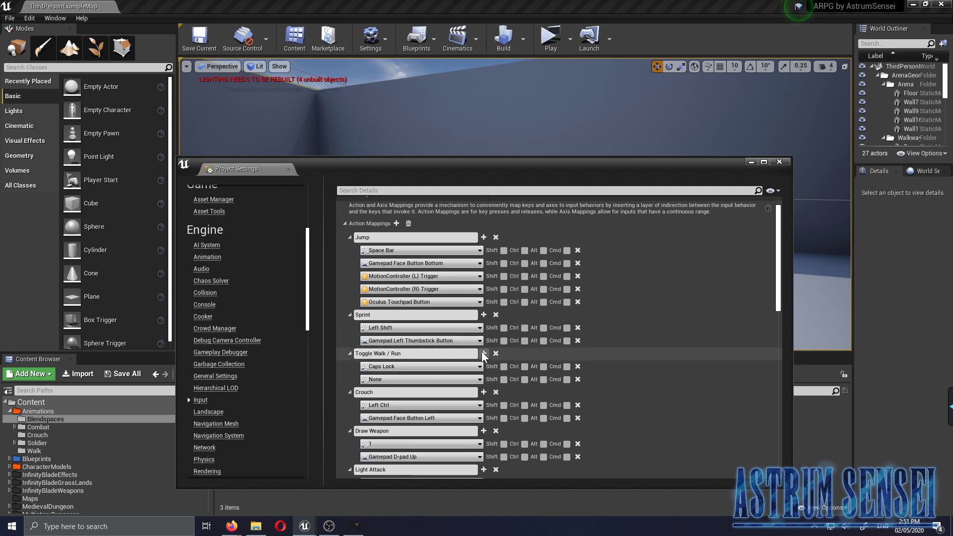
left_click(414, 380)
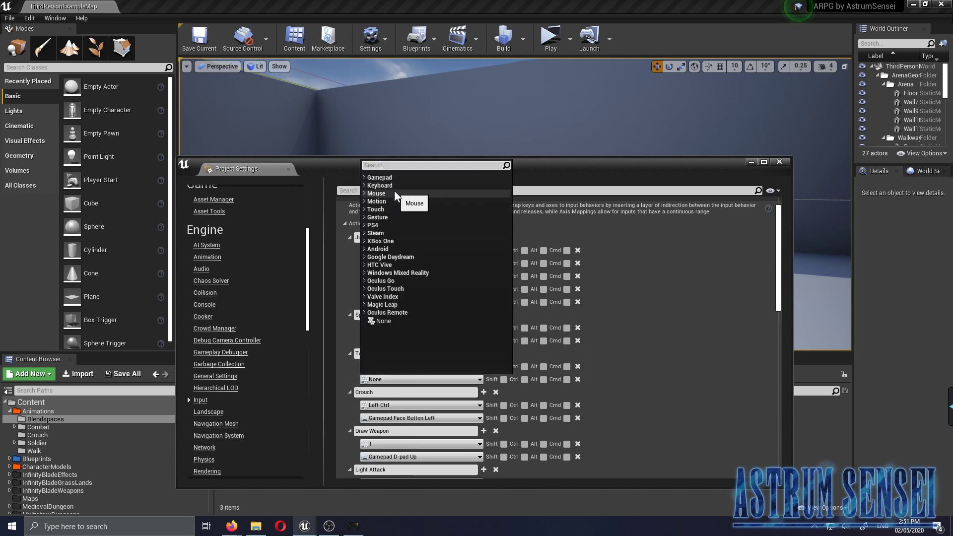
left_click(364, 178)
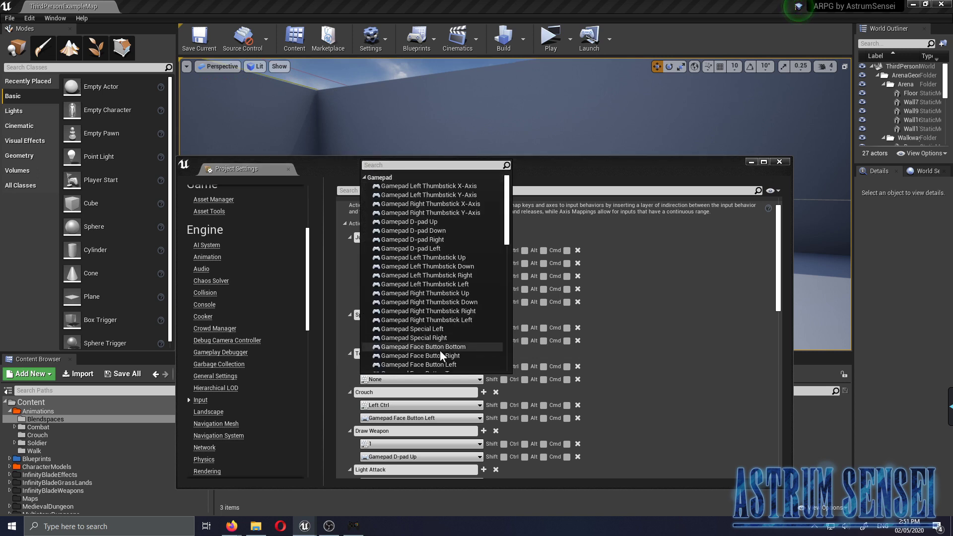
scroll(440, 350, "down", 2)
left_click_drag(508, 244, 505, 283)
left_click(426, 246)
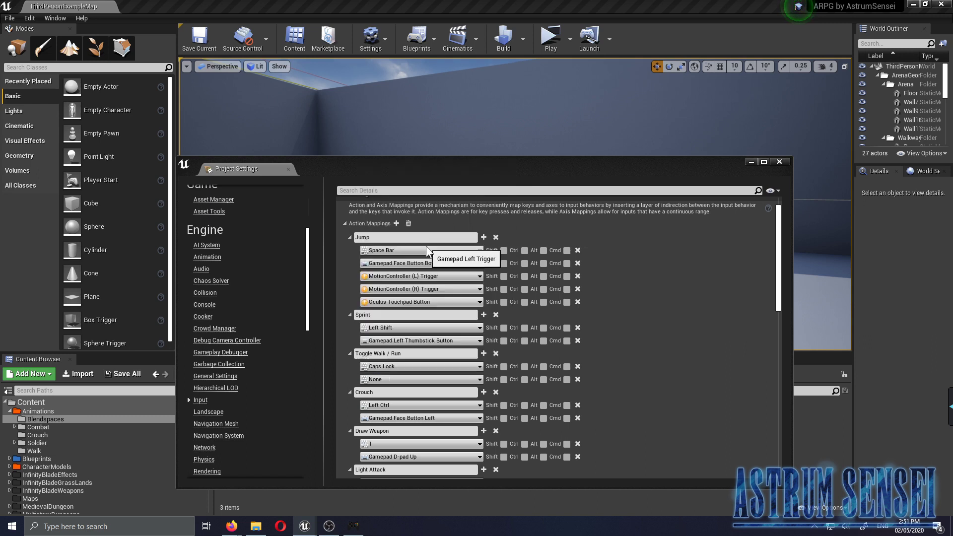
Expand the TurnRate axis mapping to check which gamepad key it uses.
left_click_drag(779, 290, 762, 356)
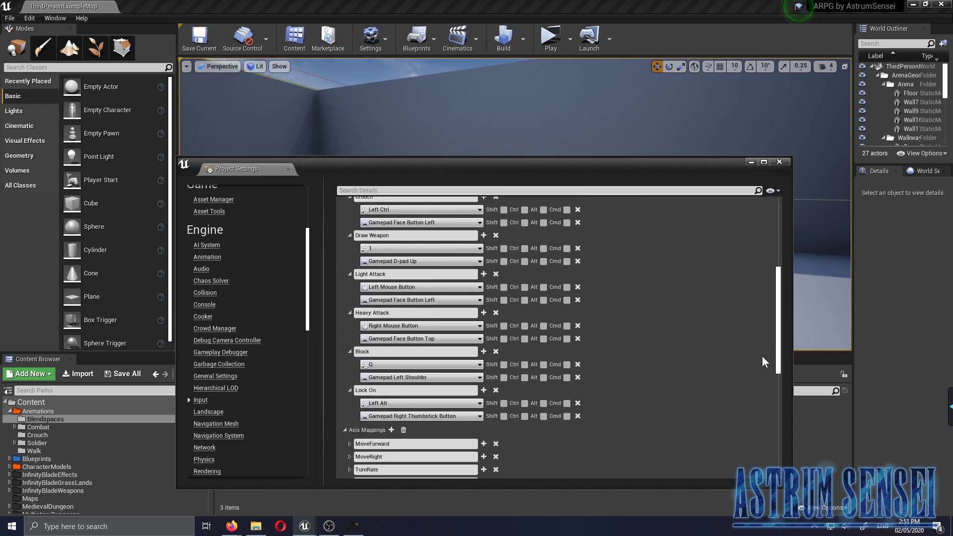
scroll(764, 372, "down", 5)
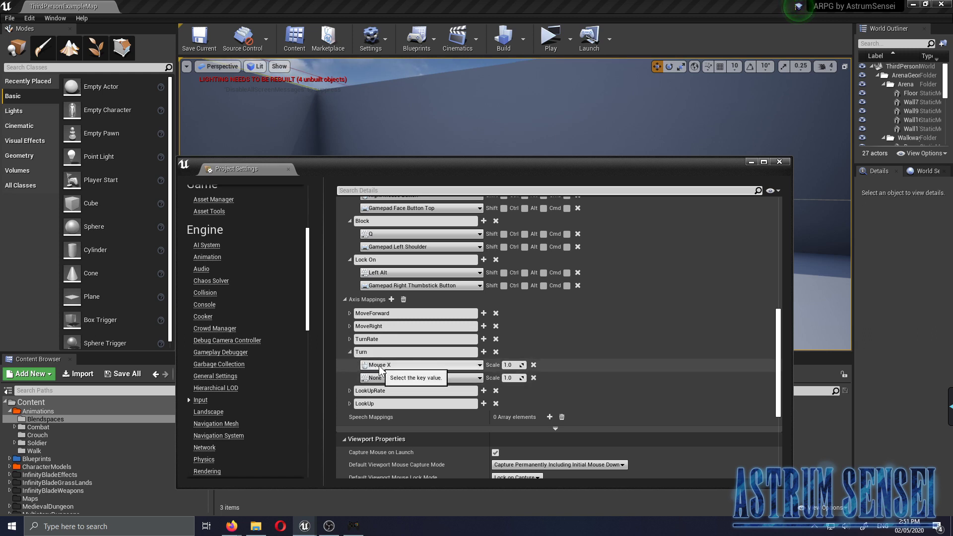
left_click(349, 339)
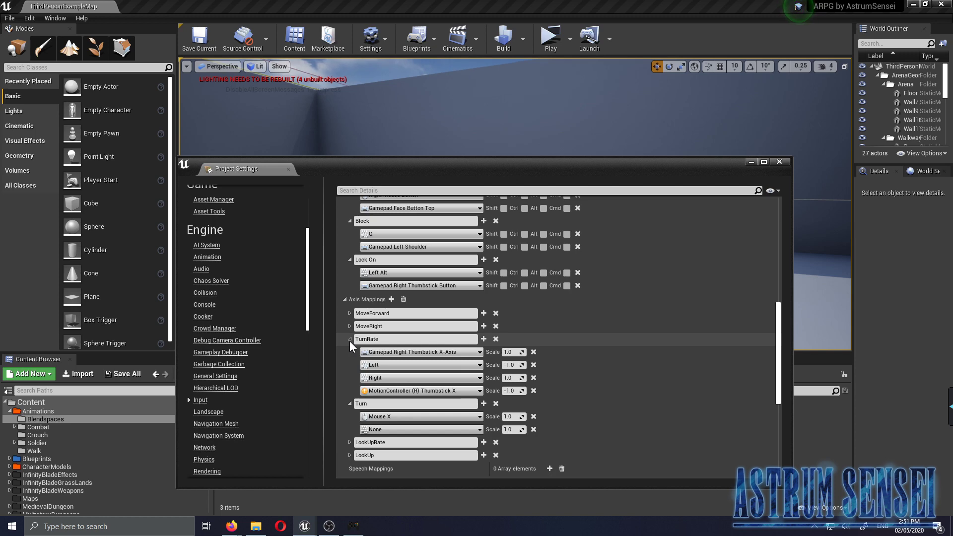
left_click(426, 430)
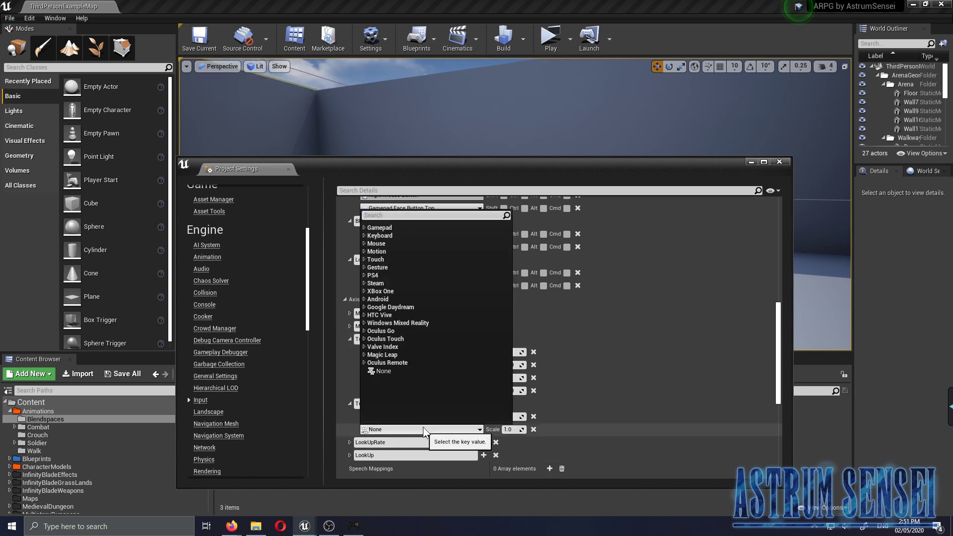
left_click(365, 228)
left_click(365, 229)
left_click(365, 228)
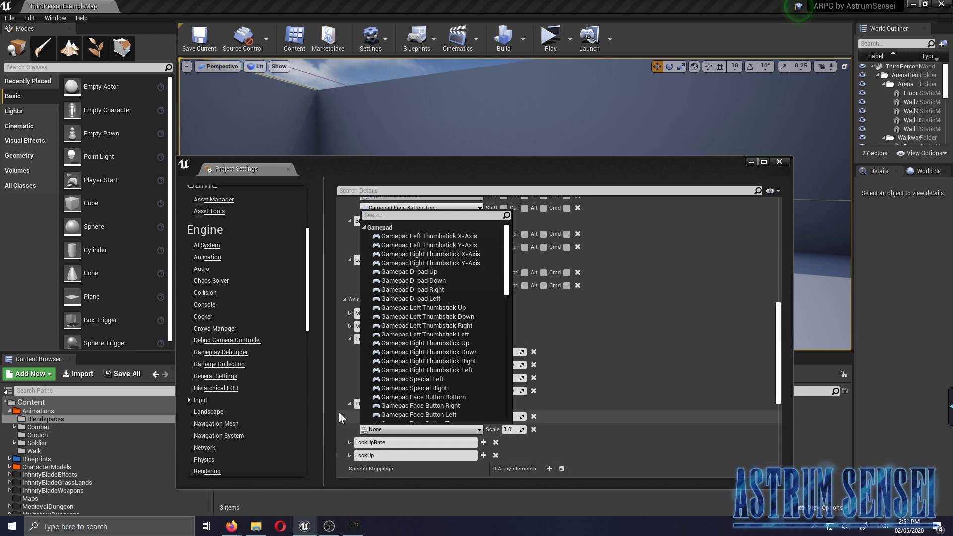
left_click(616, 368)
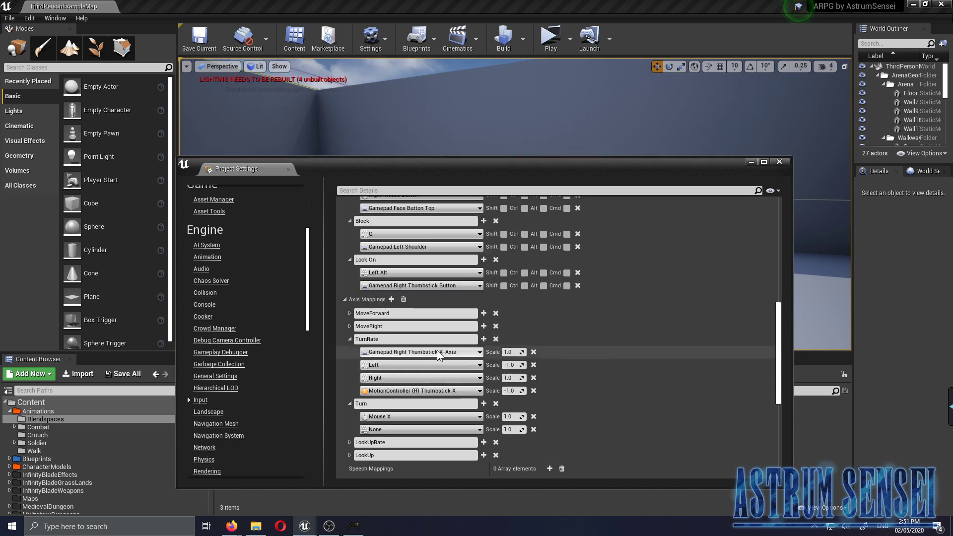
Assign Gamepad Right Thumbstick X-Axis to the empty second key binding of the Turn axis mapping.
left_click(374, 417)
left_click(408, 424)
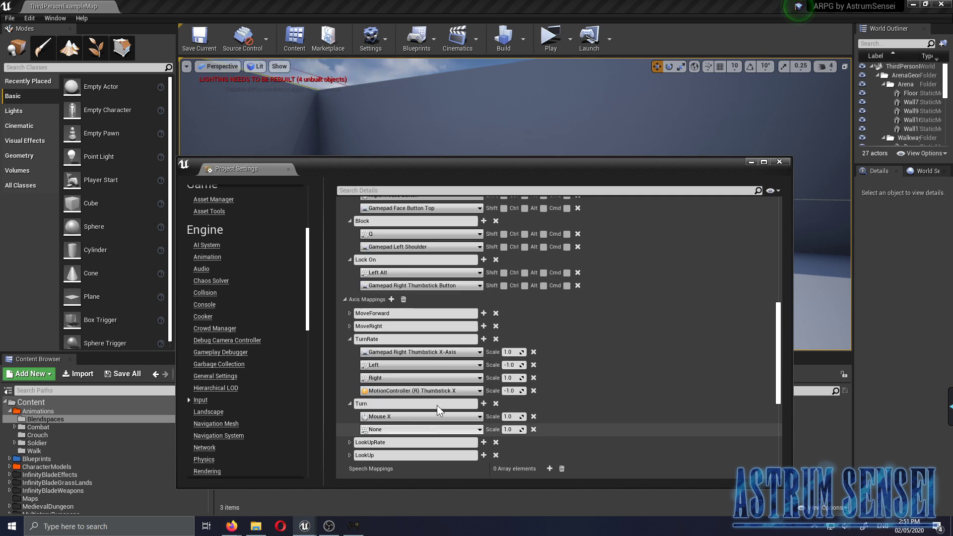
left_click(398, 430)
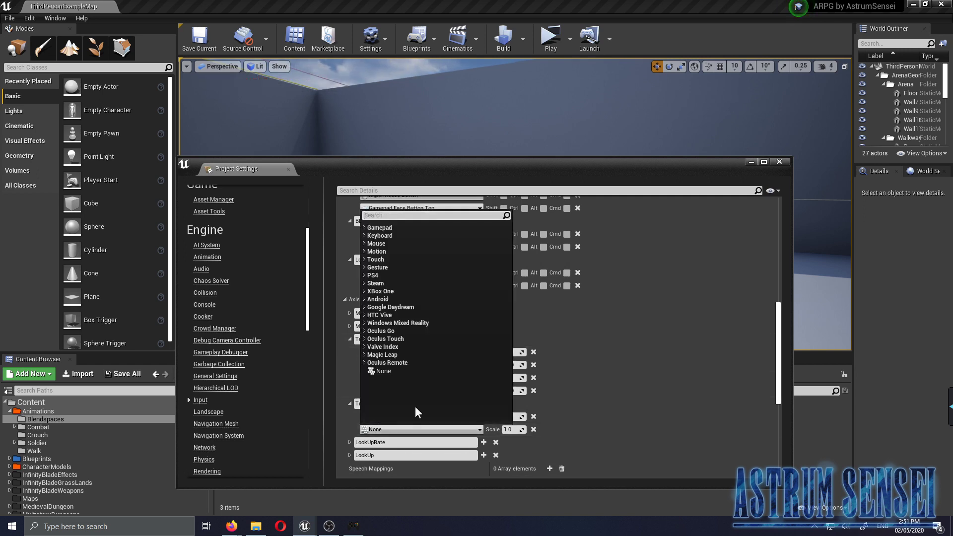
left_click(369, 229)
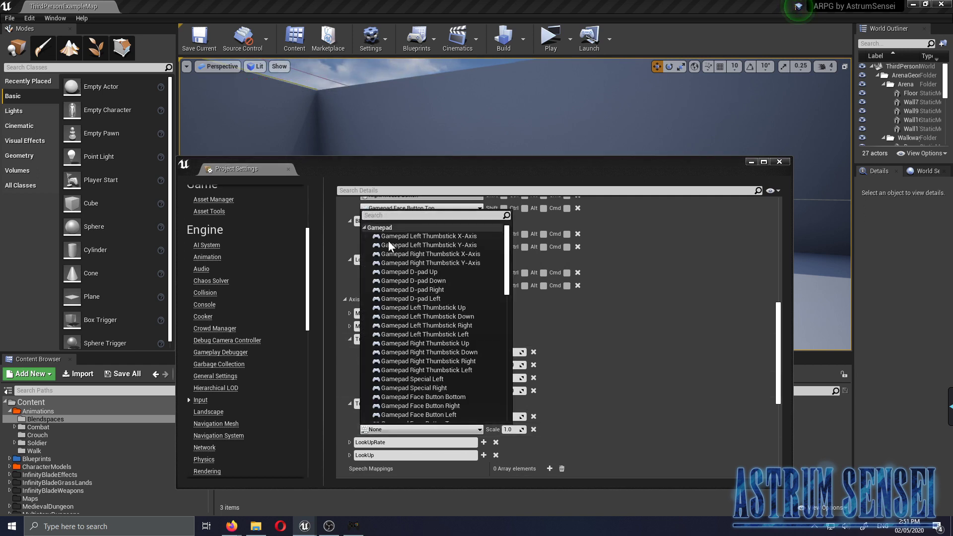
left_click(461, 255)
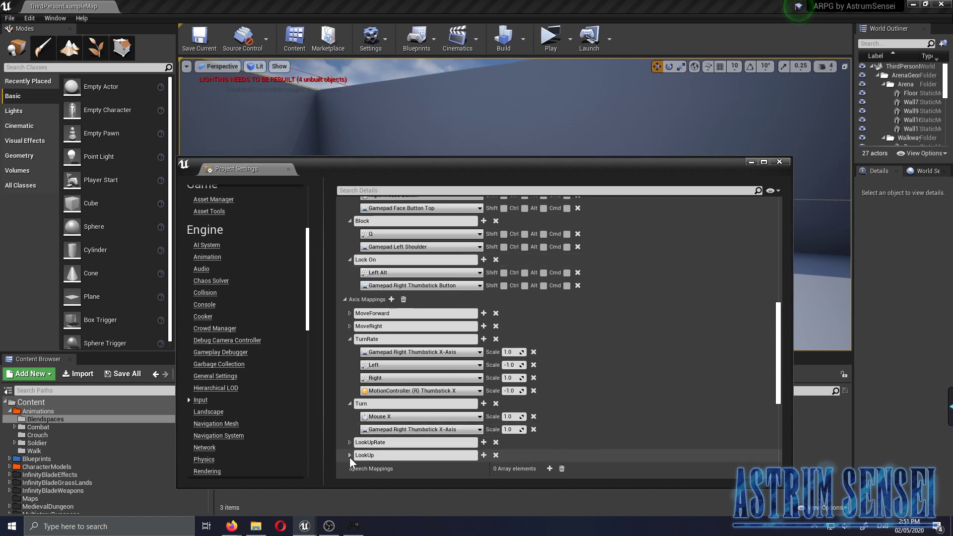
Close the project settings and play the level, moving the character forward to test the new controls.
left_click(779, 161)
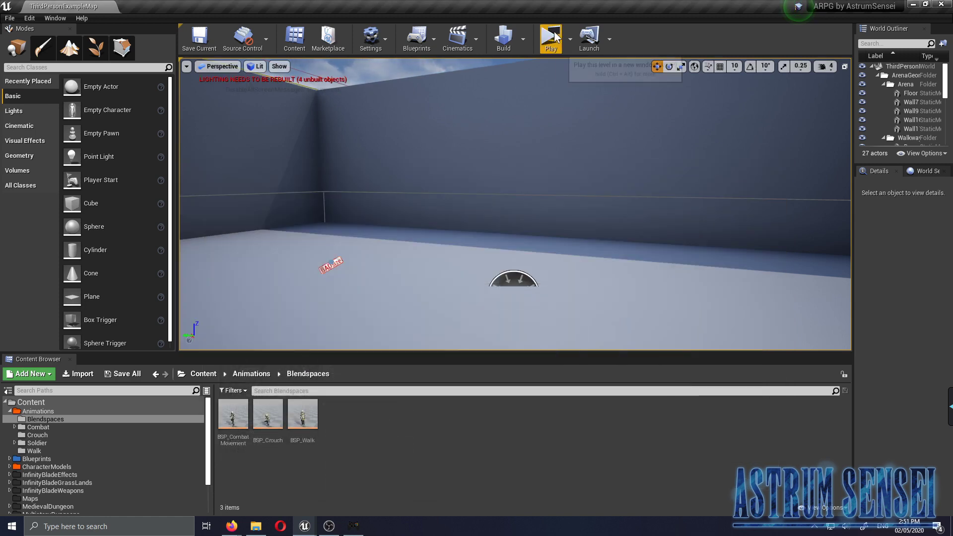
key("alt+p")
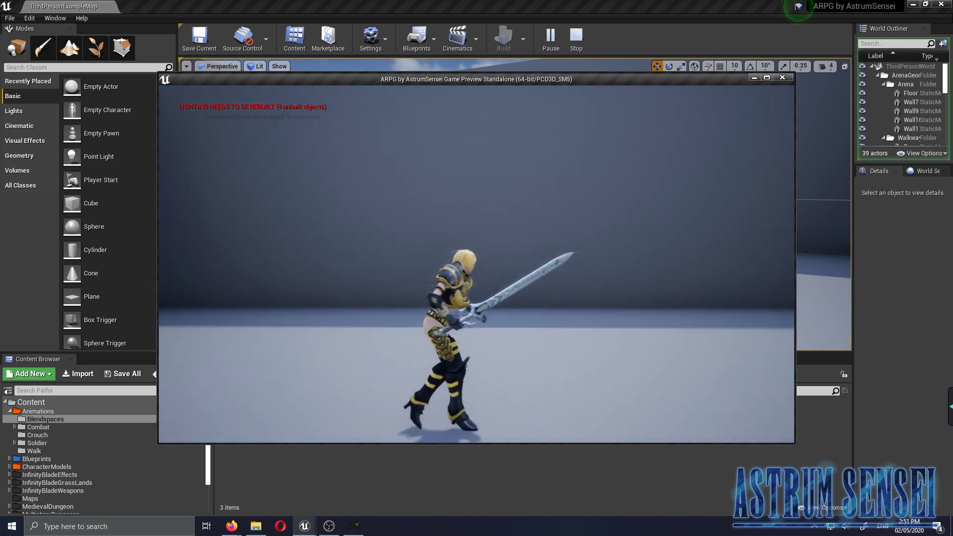
key("w")
key("w")
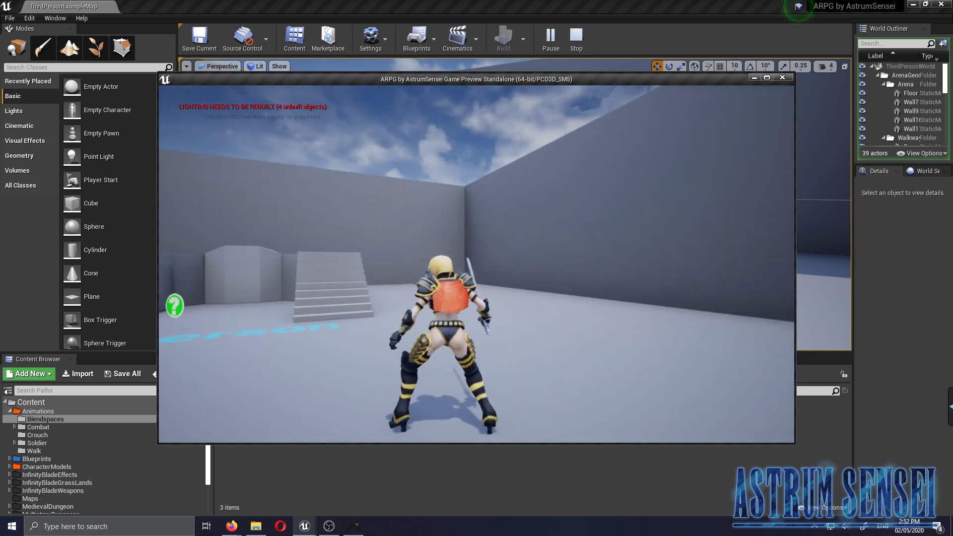
Stop the play session, return to the project's input settings, and expand the LookUpRate and LookUp axis mappings.
key("shift+F1")
key("Escape")
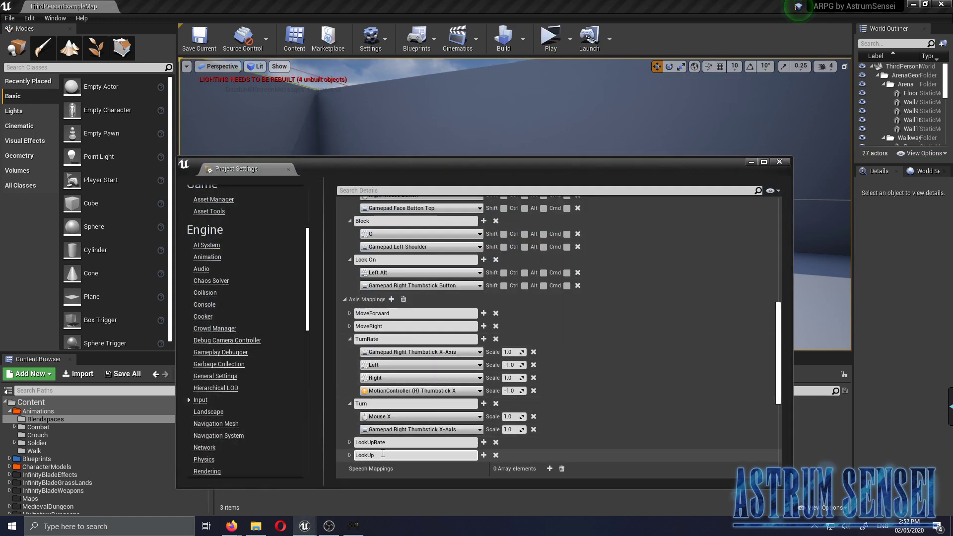
left_click(350, 443)
scroll(337, 427, "down", 1)
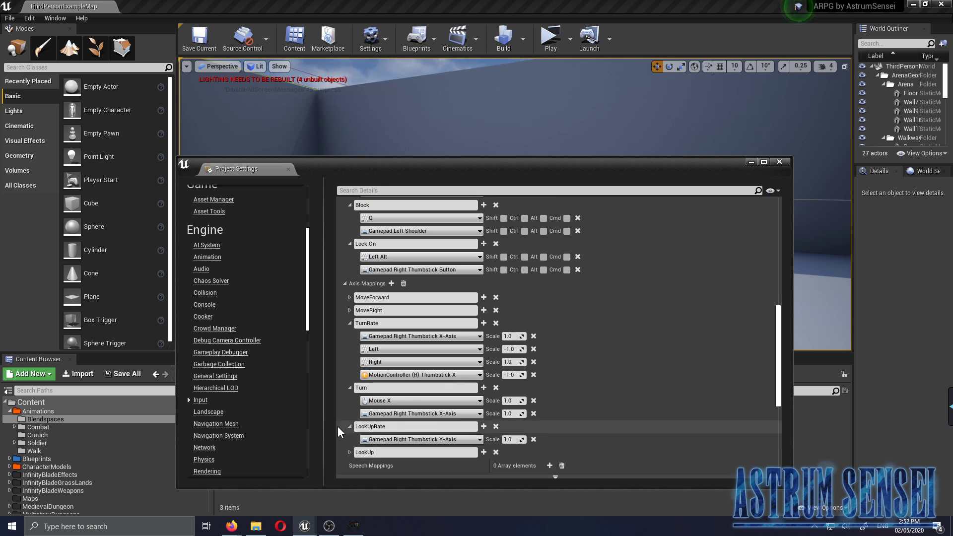
scroll(342, 432, "down", 1)
left_click(349, 437)
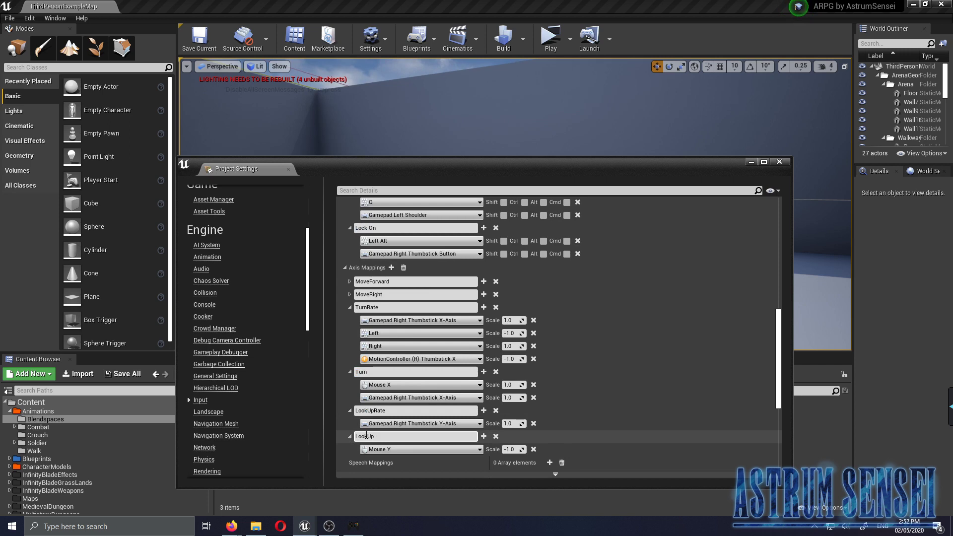
Add a second key binding to the LookUp axis mapping and assign it Gamepad Right Thumbstick Y-Axis.
left_click(484, 437)
left_click(424, 462)
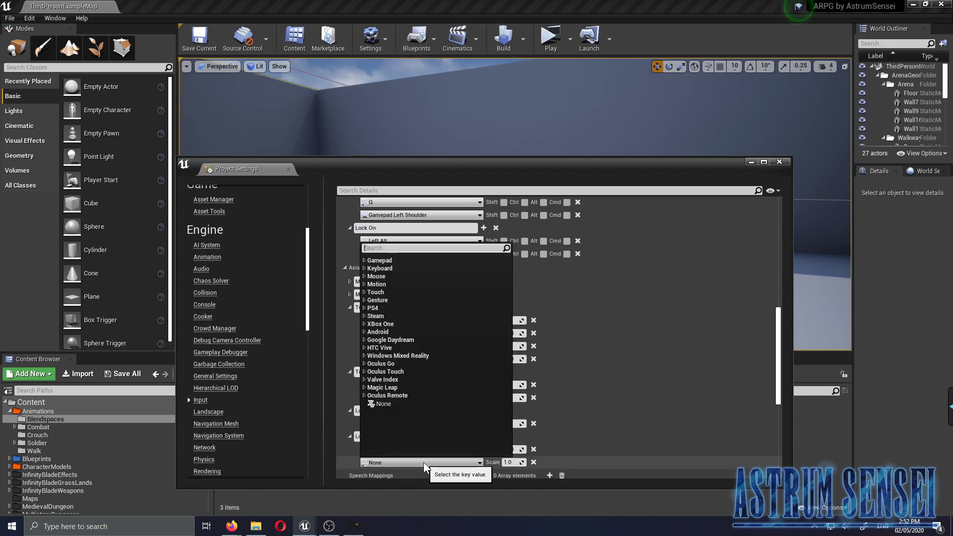
left_click(364, 260)
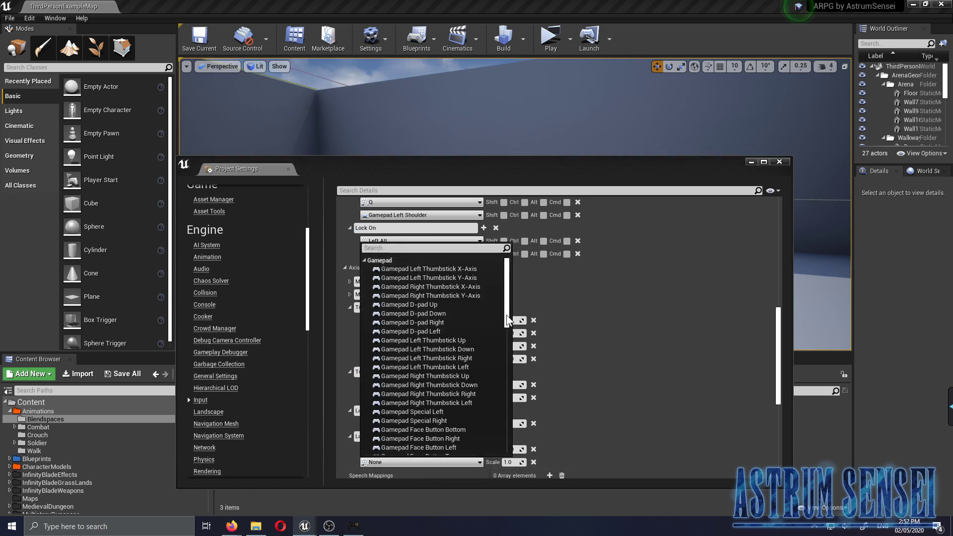
left_click(465, 296)
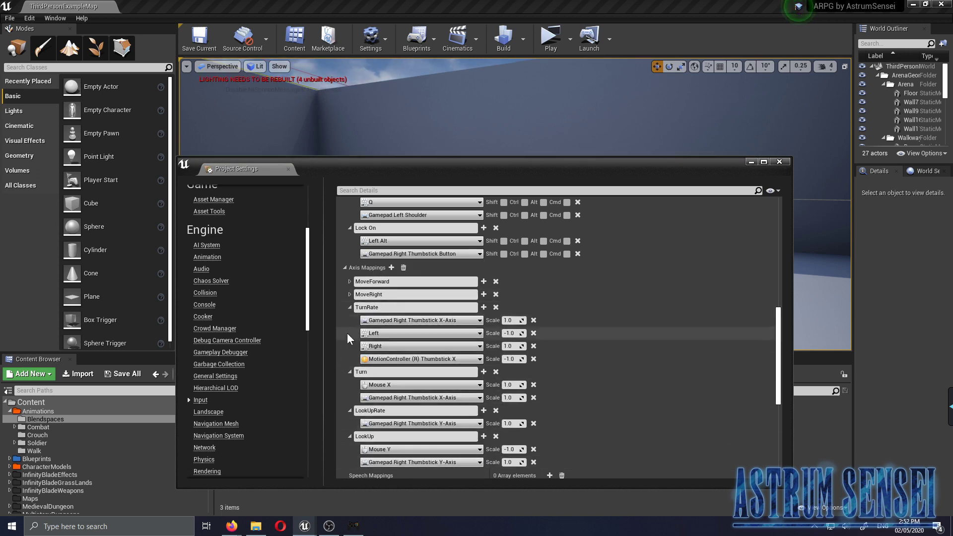
Close the project settings, play the level, and maximize the game preview window.
left_click(779, 162)
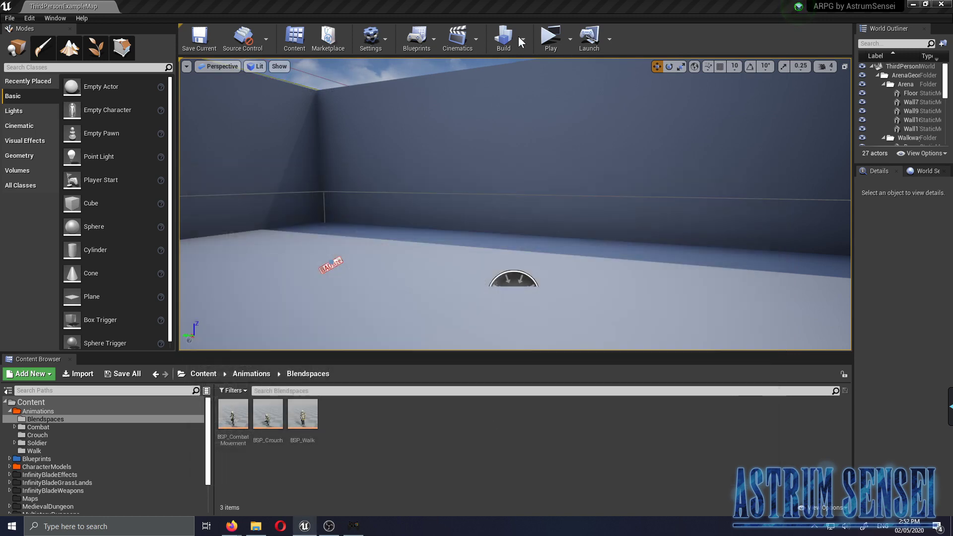
left_click(551, 41)
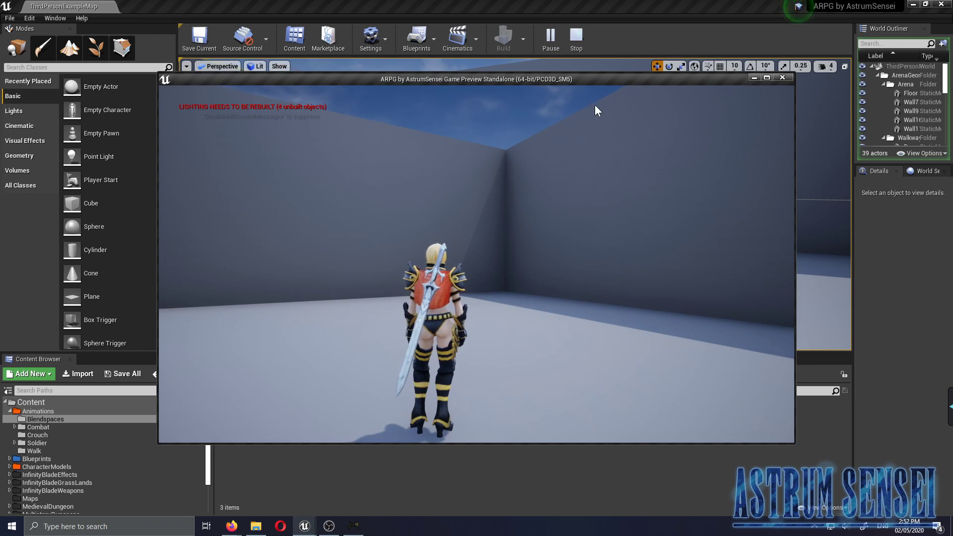
double_click(545, 77)
left_click(599, 86)
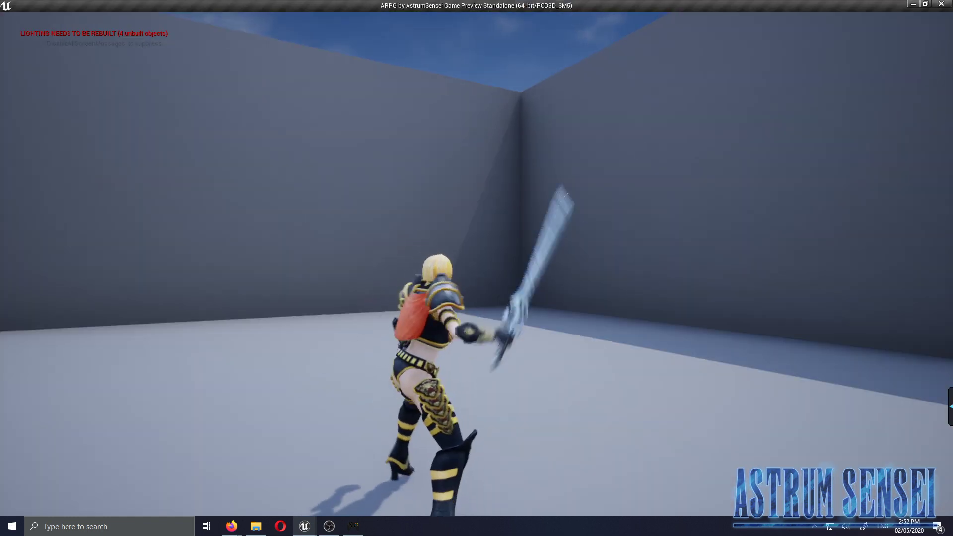
Run the character around the arena in different directions while turning the camera to test the movement and look controls.
key("s")
key("w")
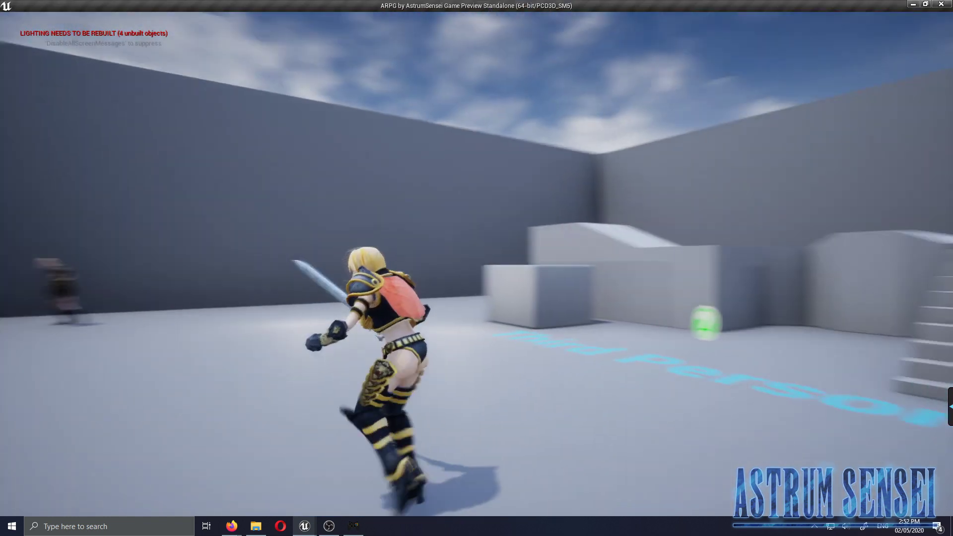
key("d")
key("s")
key("w")
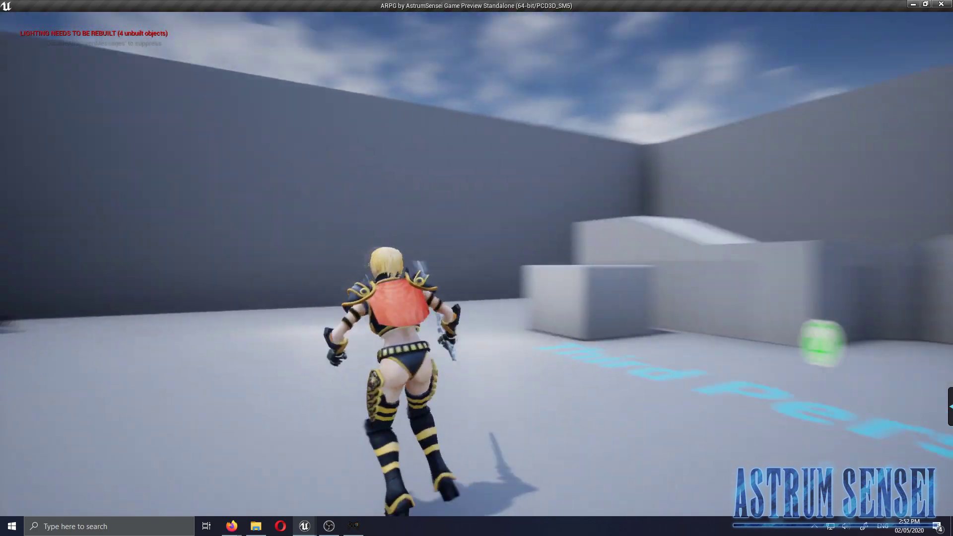
key("d")
key("s")
key("w")
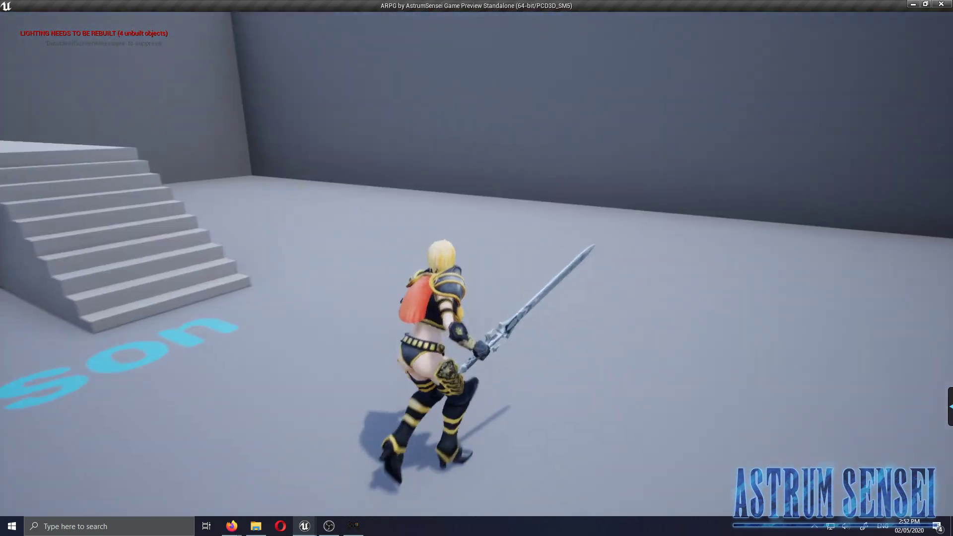
key("s")
key("w")
key("d")
key("w")
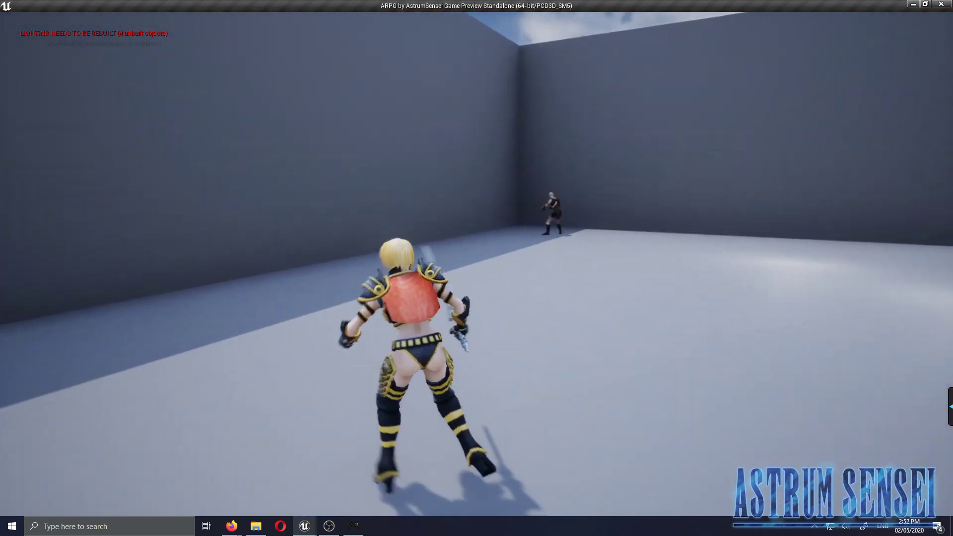
key("d")
key("w")
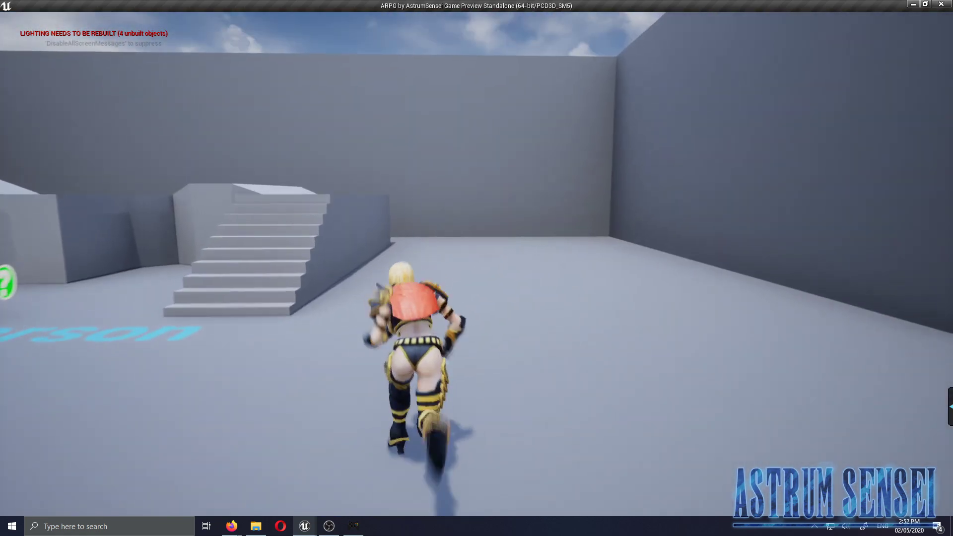
key("w")
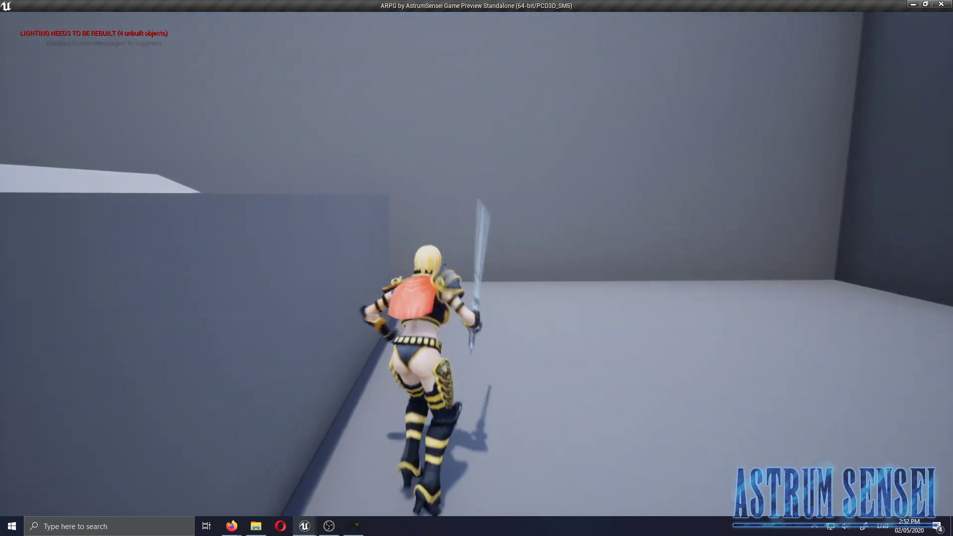
key("w")
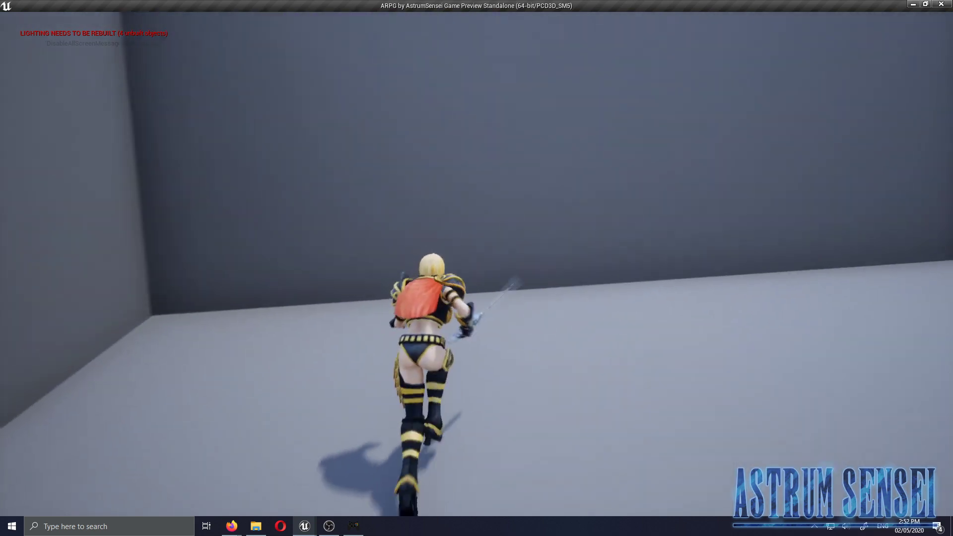
key("w")
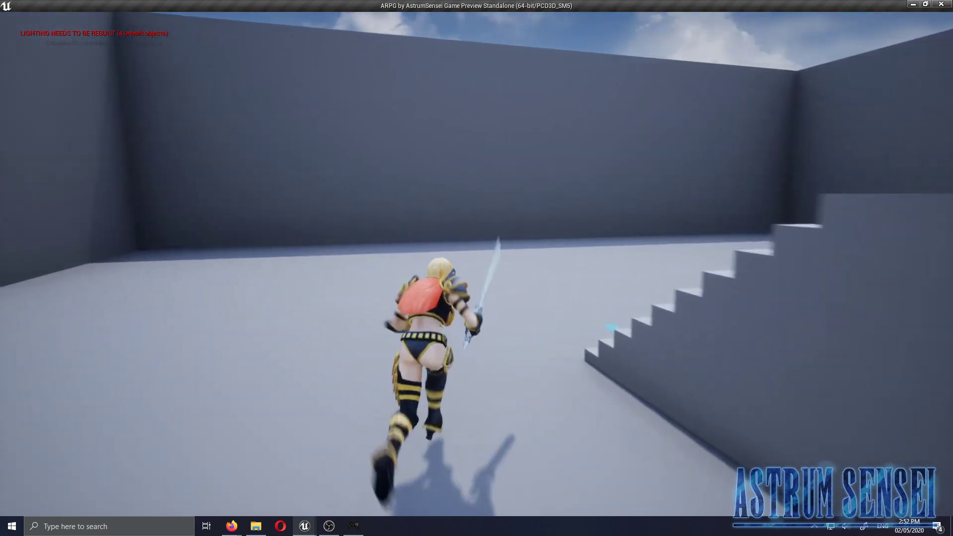
key("w")
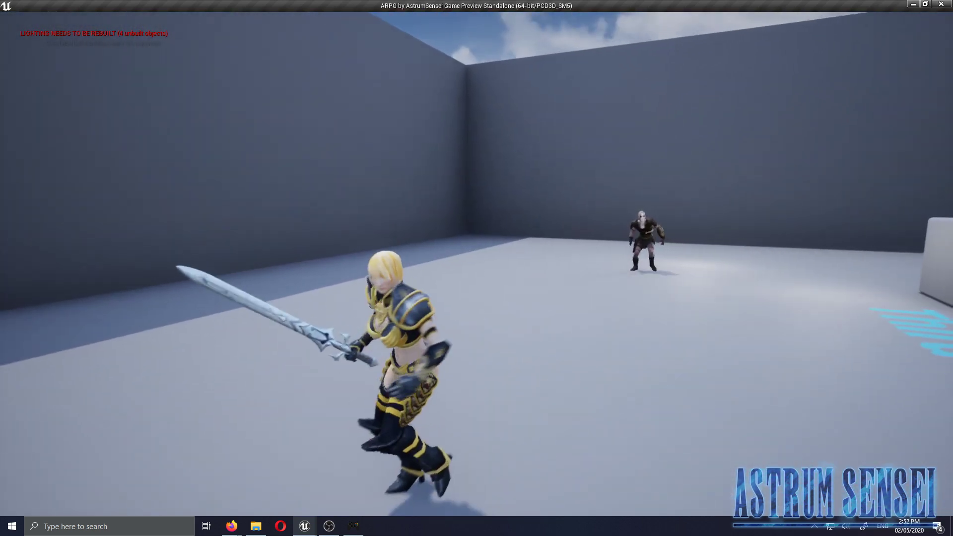
key("w")
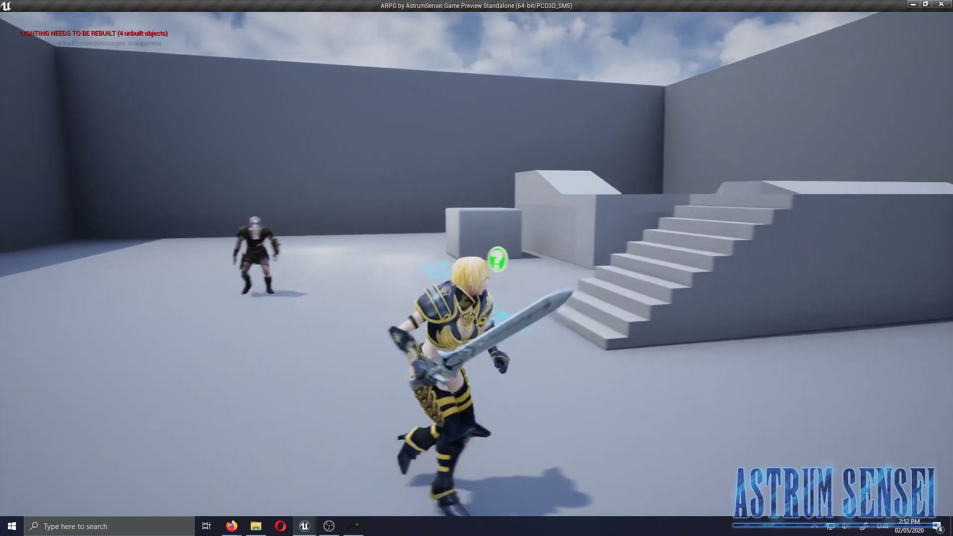
Steer the character around the enemy near the stairs, changing direction and camera angle to test the controls at close range.
key("s")
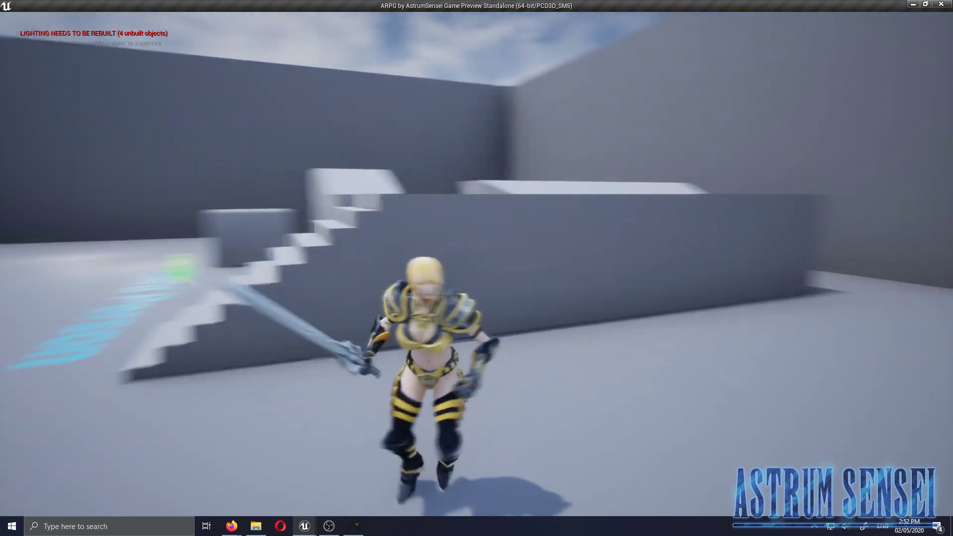
key("w")
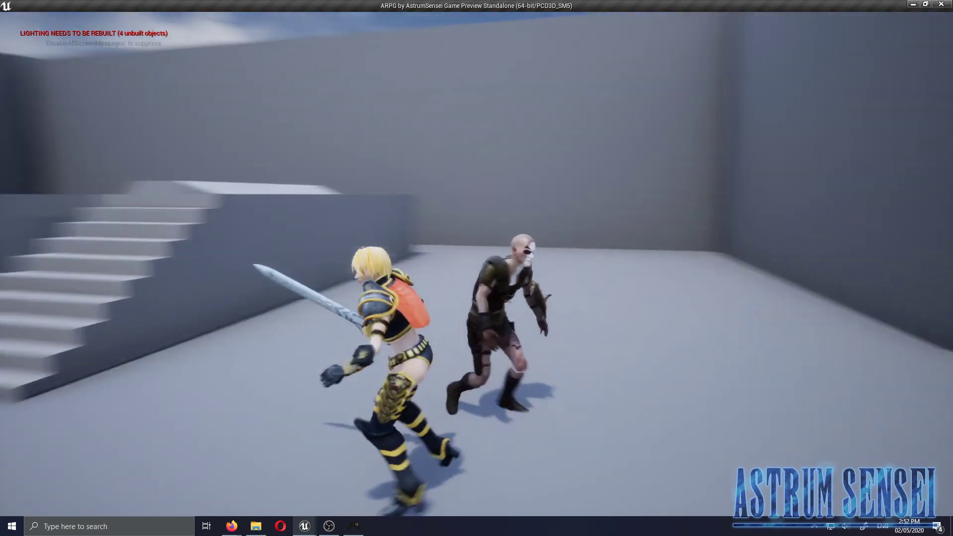
key("w")
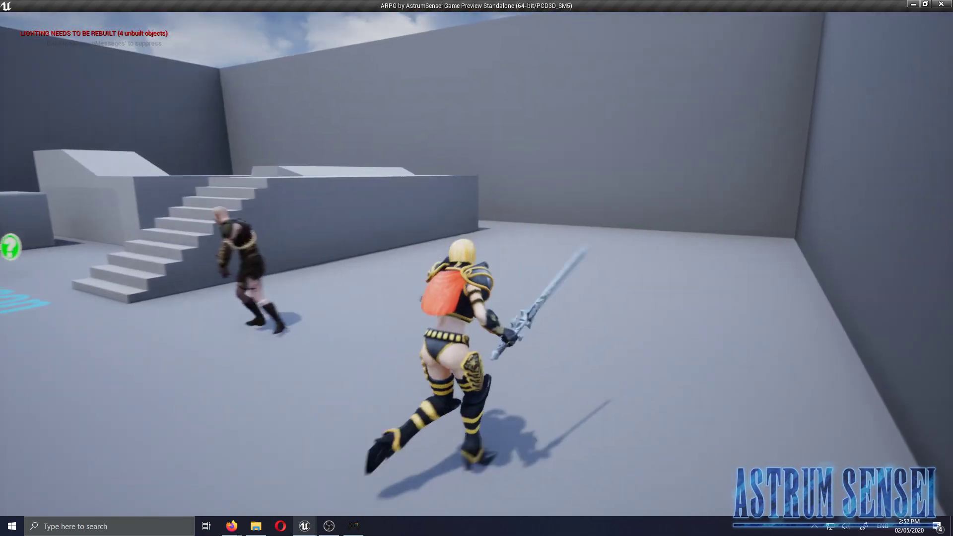
key("w")
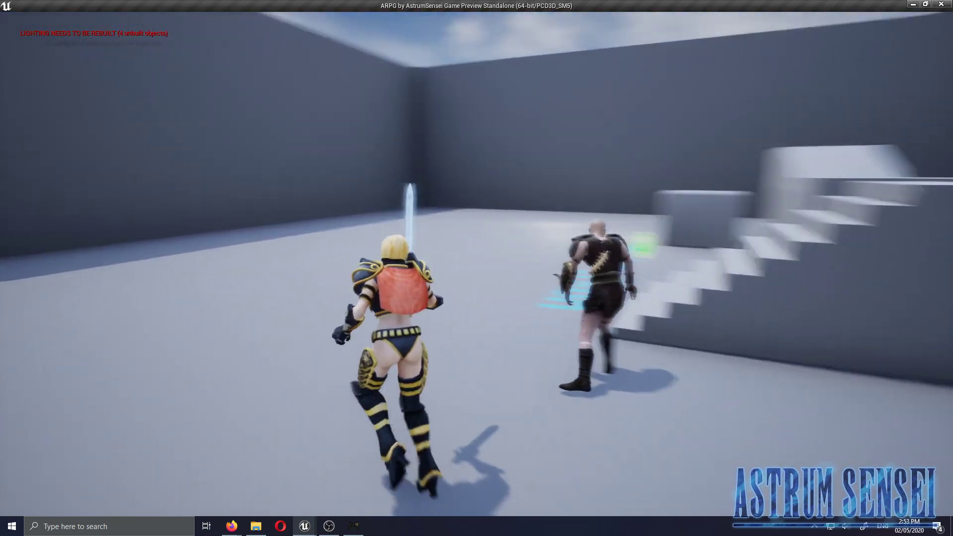
key("w")
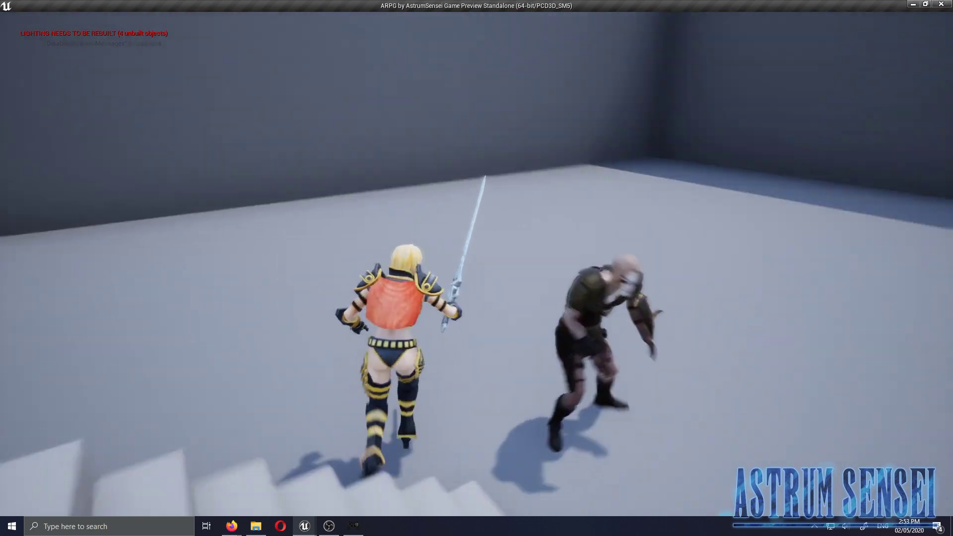
key("w")
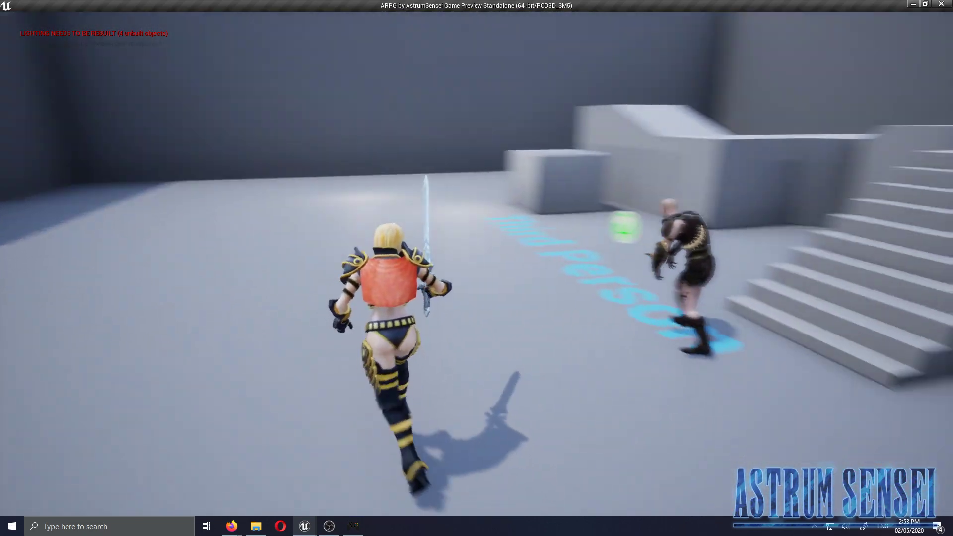
Test the sword attacks and crouch with the character near the Third Person floor text.
key("w")
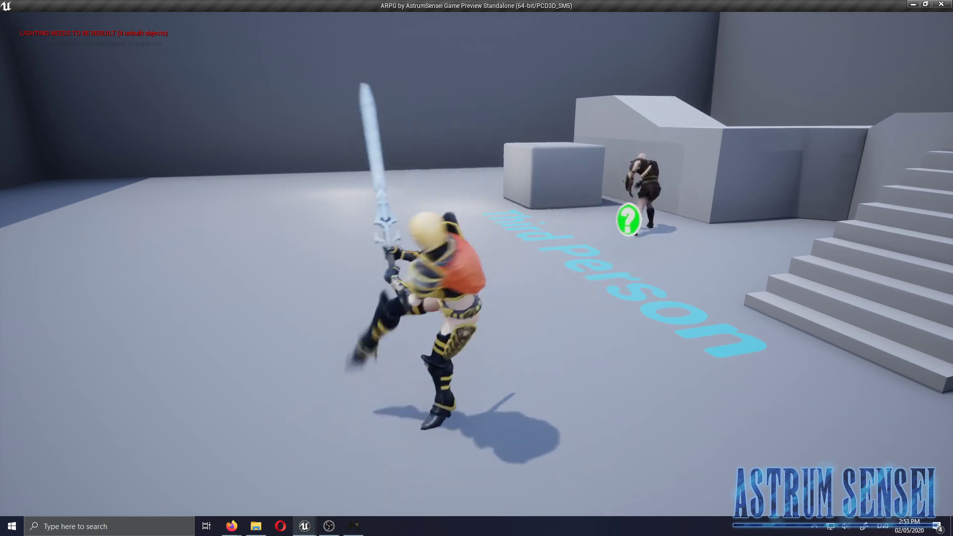
key("w")
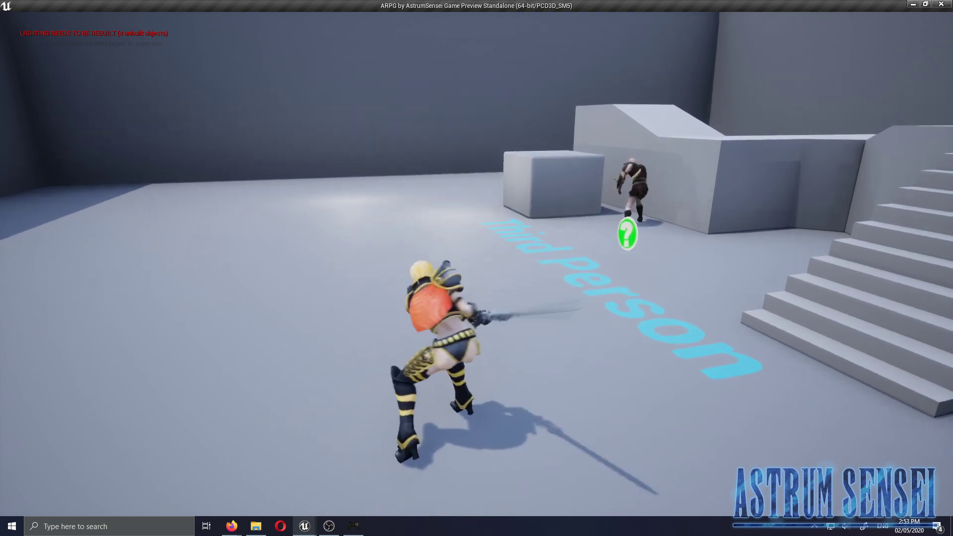
key("w")
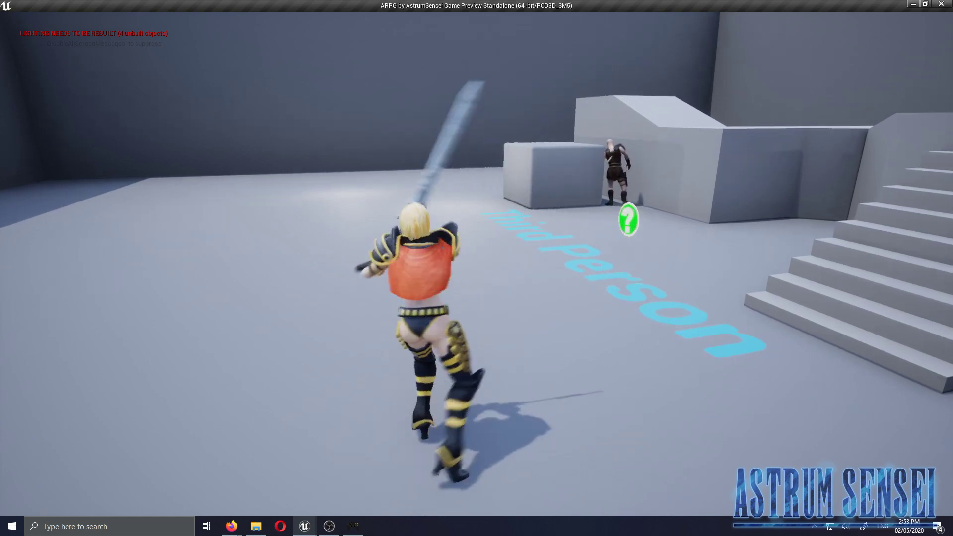
key("w")
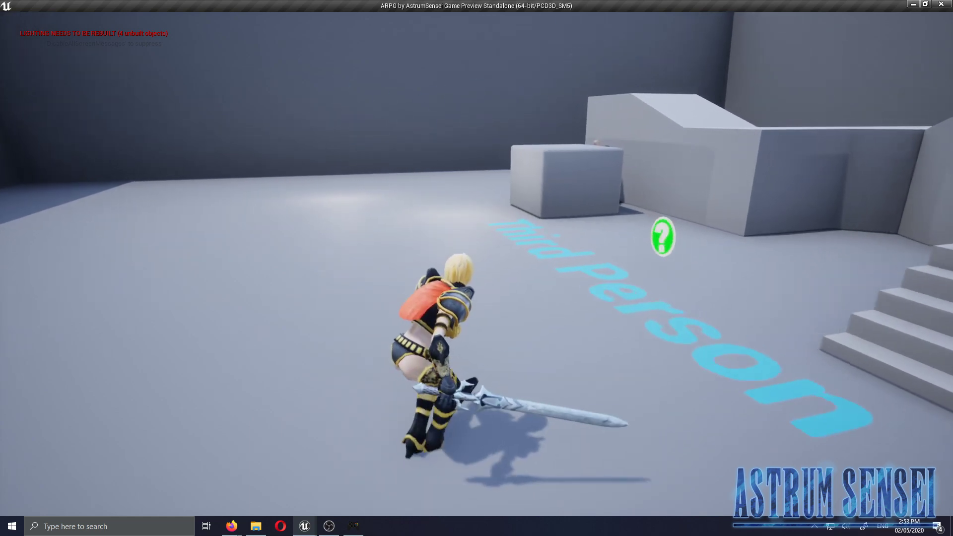
key("w")
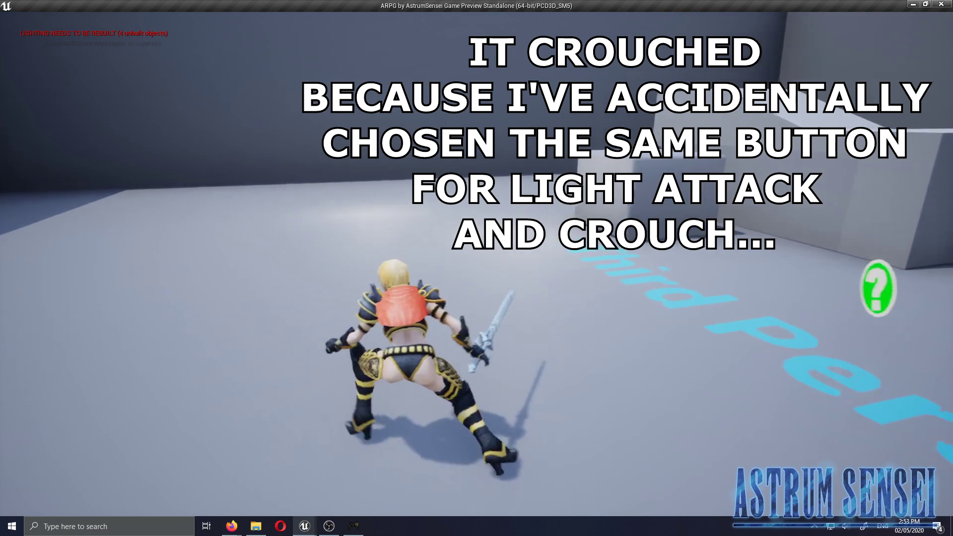
Run with the sword drawn, sheathe it, and move the character across the Third Person floor text to the stairs.
key("w")
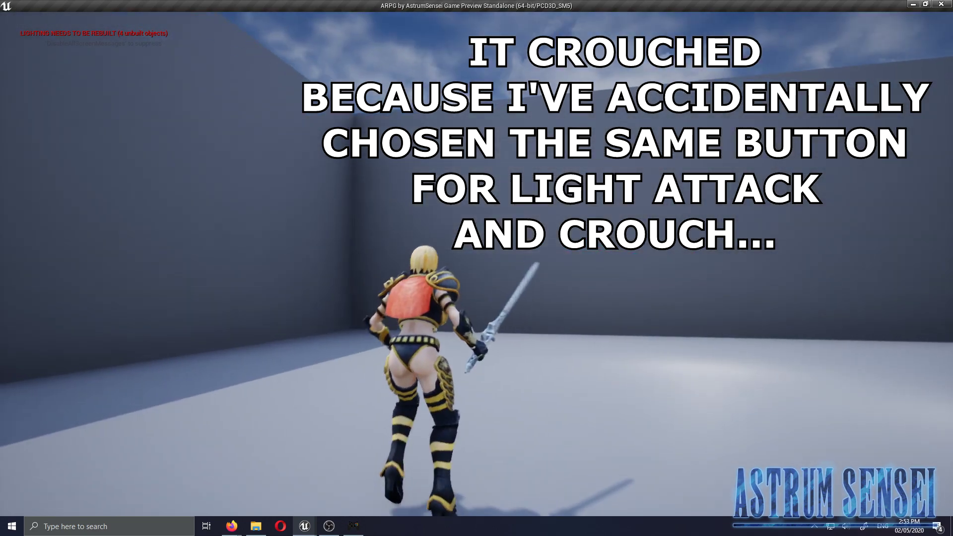
key("w")
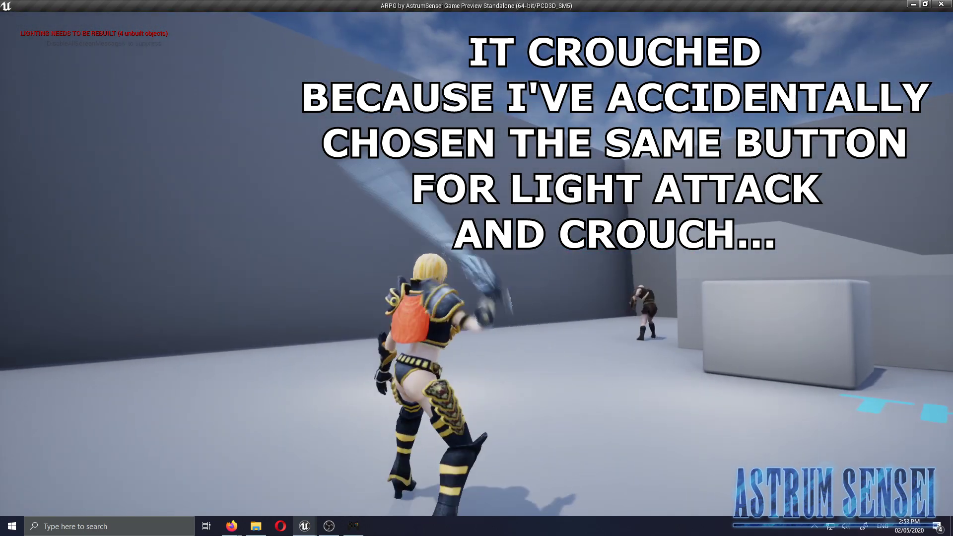
key("w")
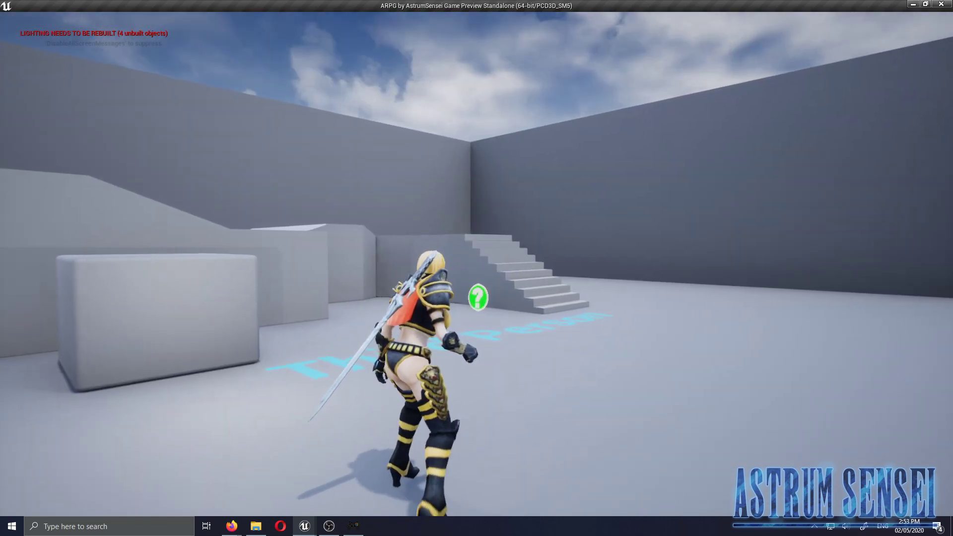
key("w")
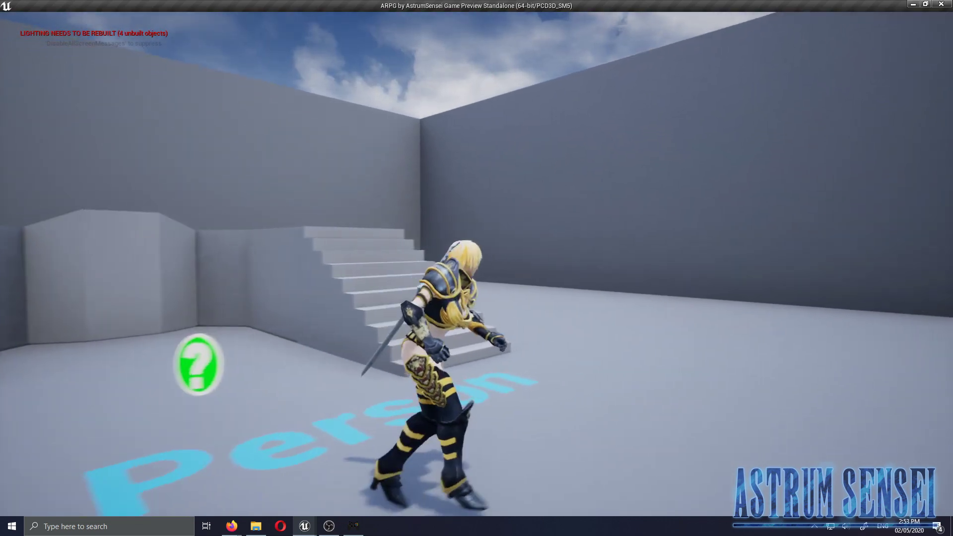
key("w")
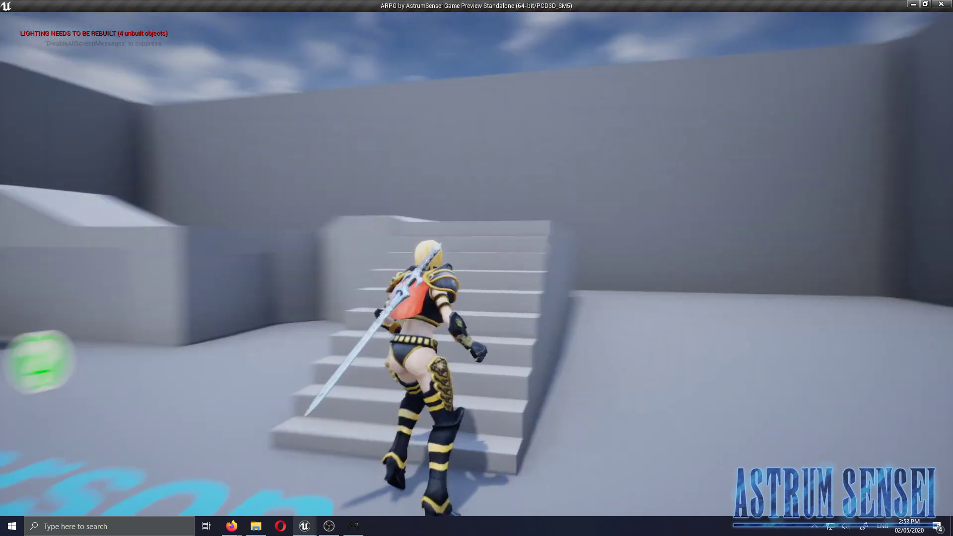
Run the character up the stairs and across the raised walkway, stepping off beside the low block near the floor text.
key("w")
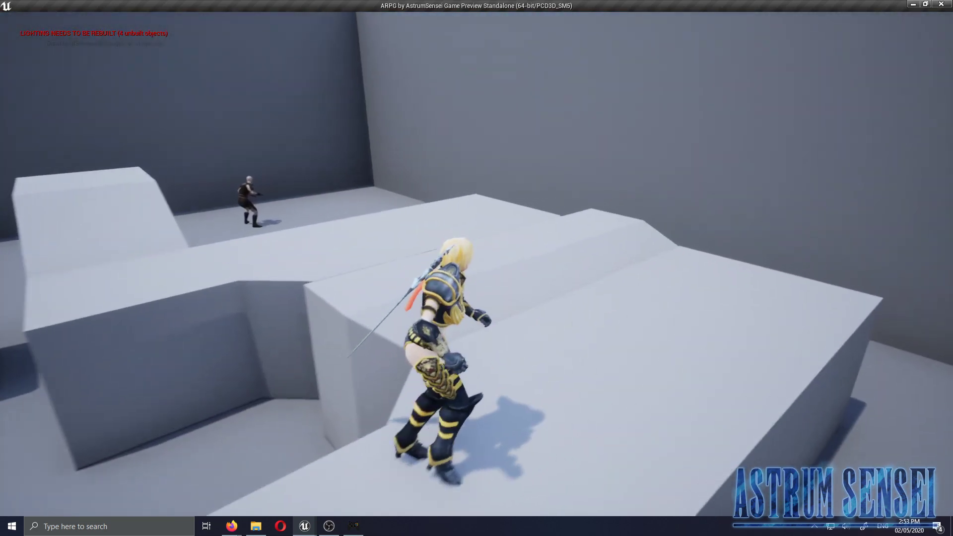
key("w")
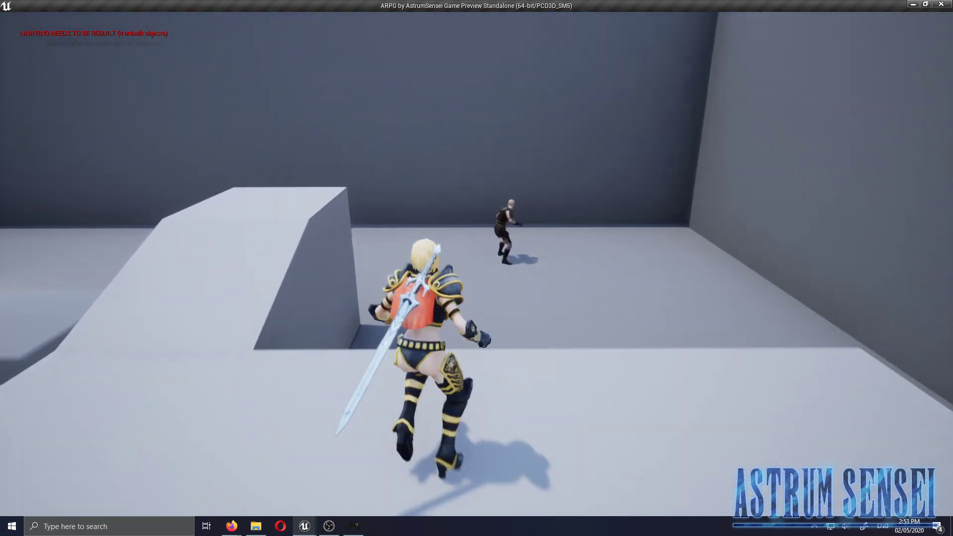
key("w")
key("a")
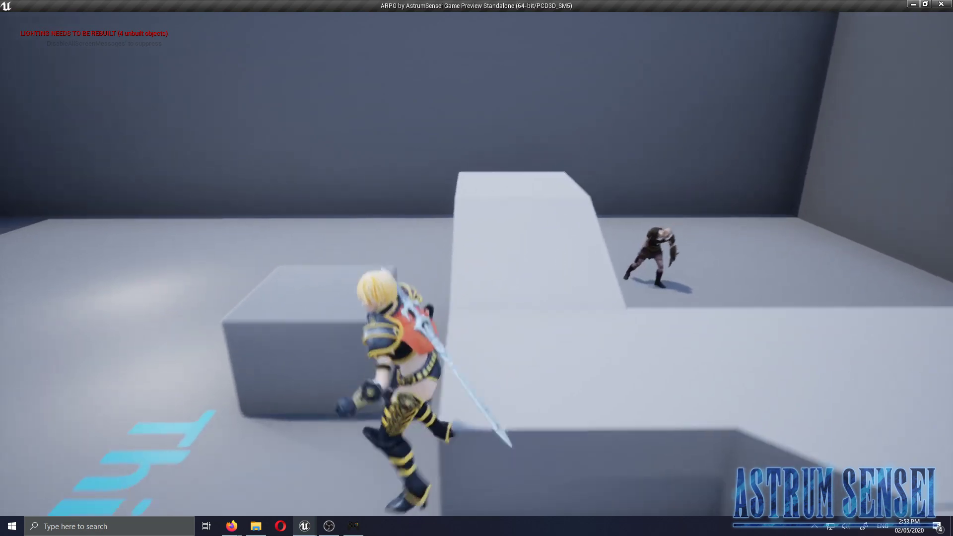
Test the jump on the open arena floor, run back toward the ramp with the sword, and end the standalone game preview.
key("w")
key("space")
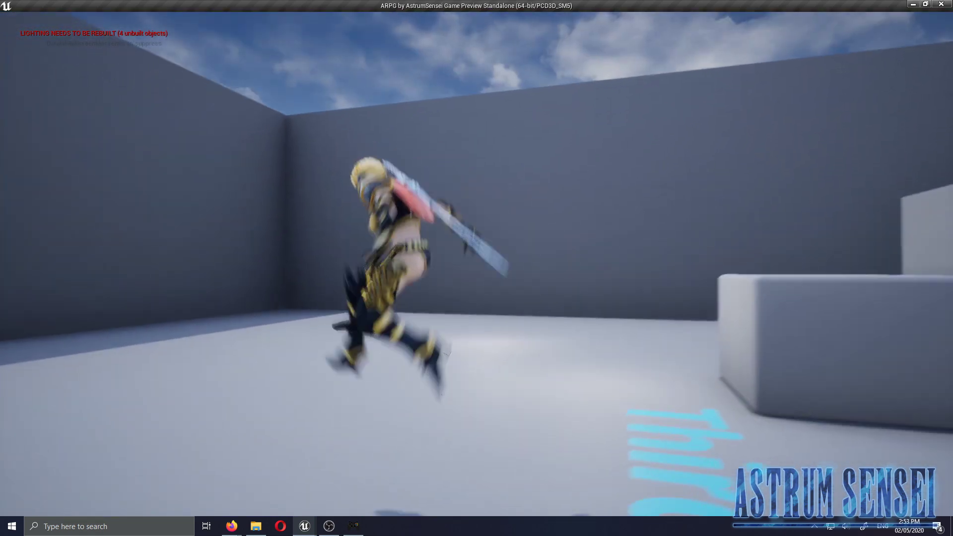
key("w")
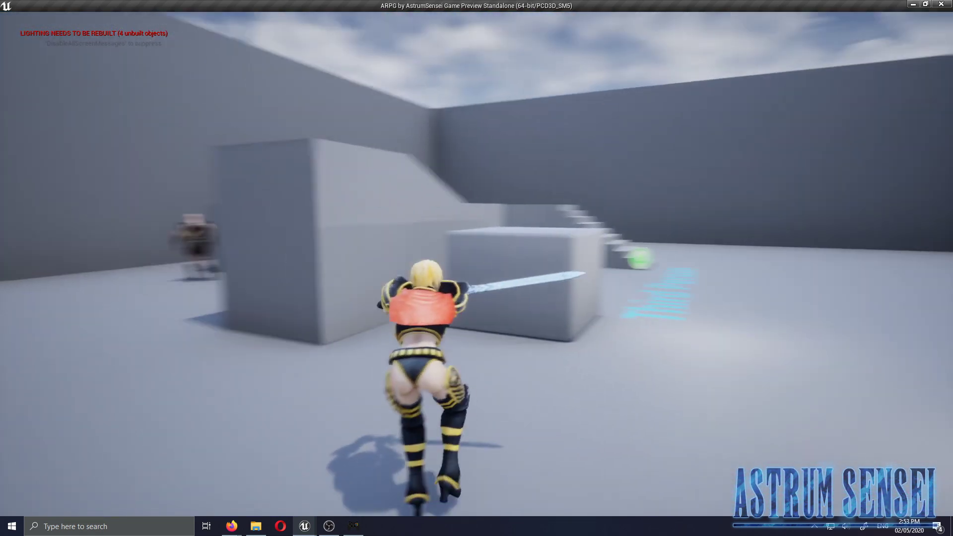
key("w")
key("Escape")
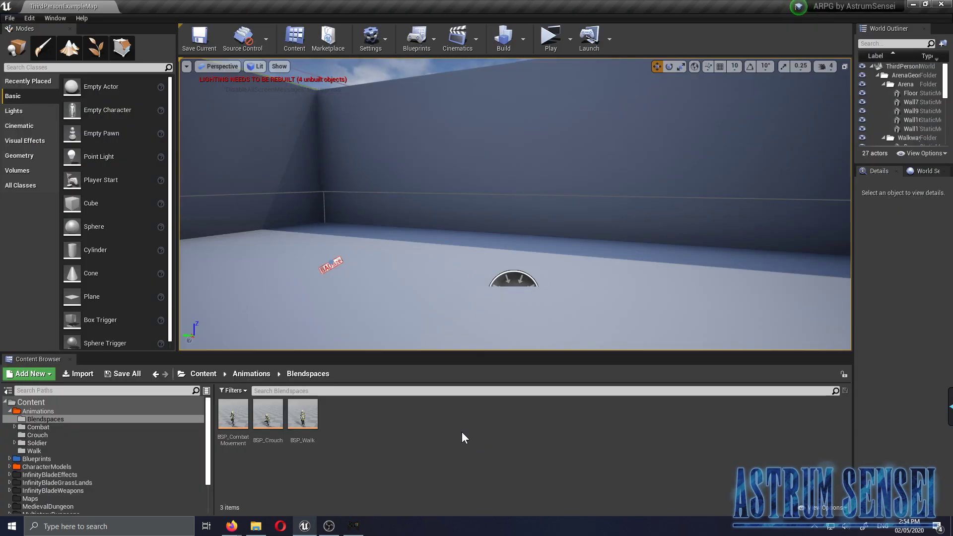